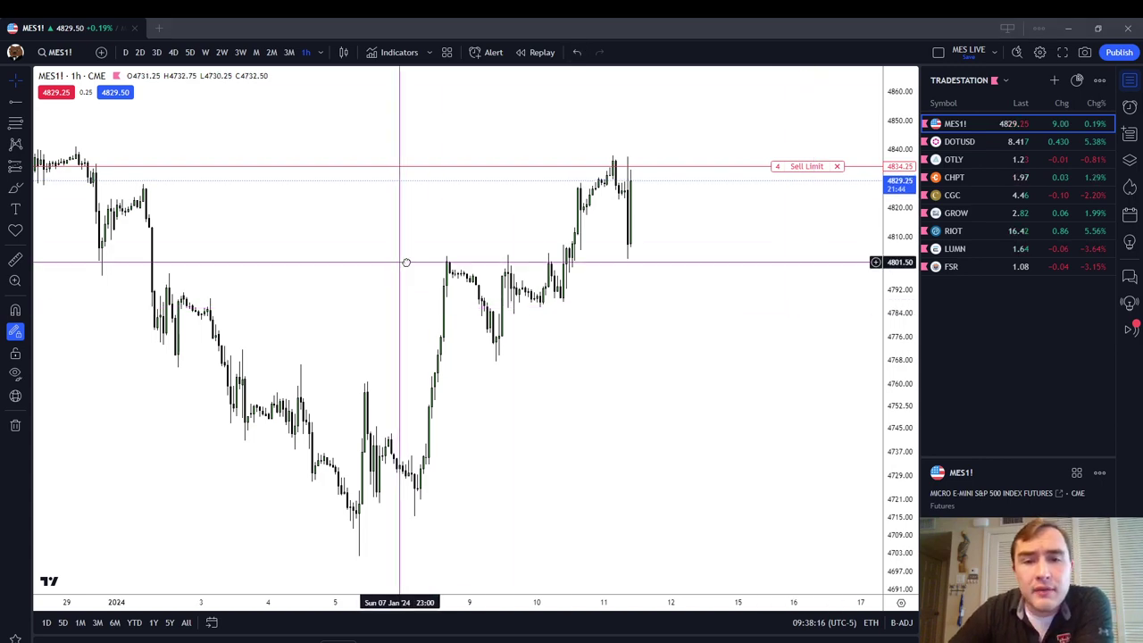
# - Pan and zoom the MES1! hourly chart back to show mid-December through early January
pyautogui.moveTo(406, 262); pyautogui.dragTo(703, 263)
pyautogui.scroll(-5, 745, 286)
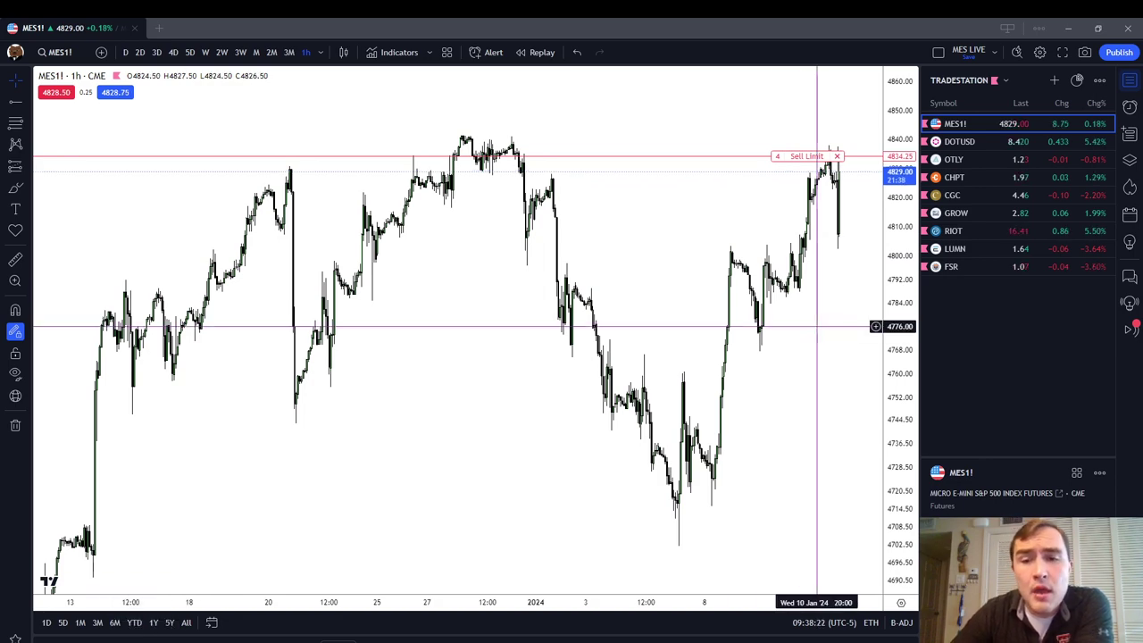
pyautogui.scroll(2, 815, 327)
pyautogui.scroll(2, 655, 273)
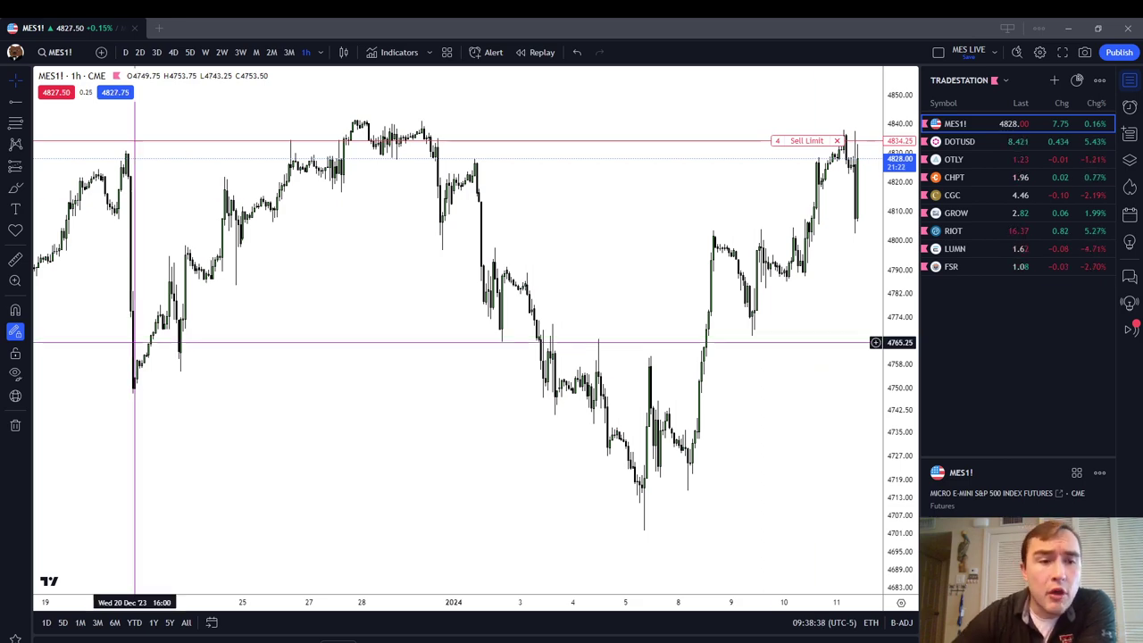
pyautogui.moveTo(133, 342); pyautogui.dragTo(621, 347)
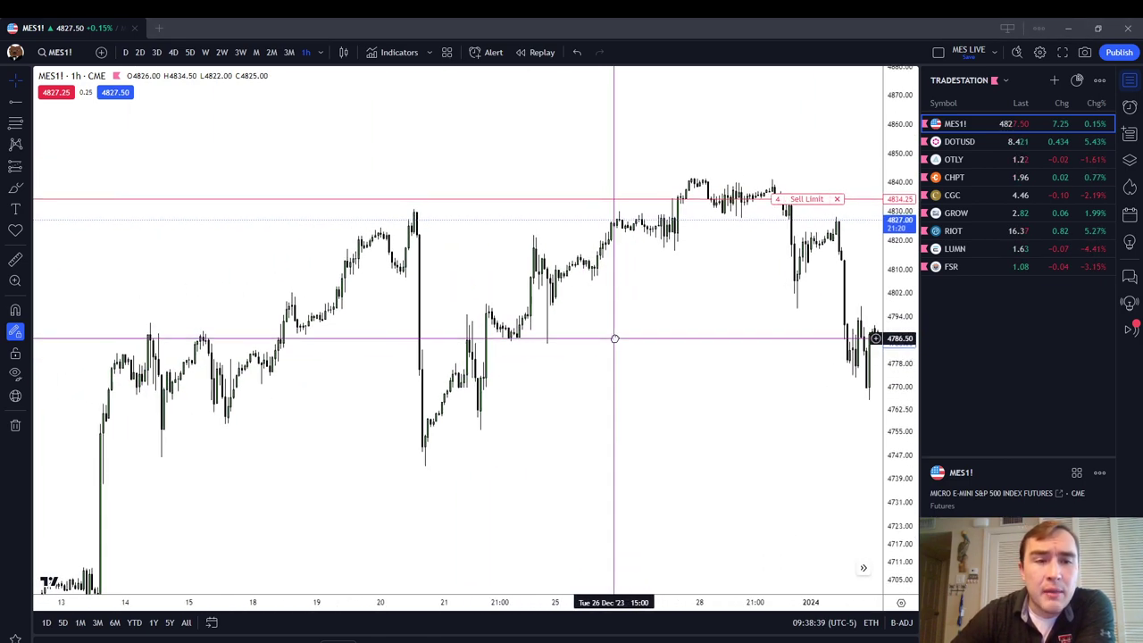
pyautogui.click(27, 187)
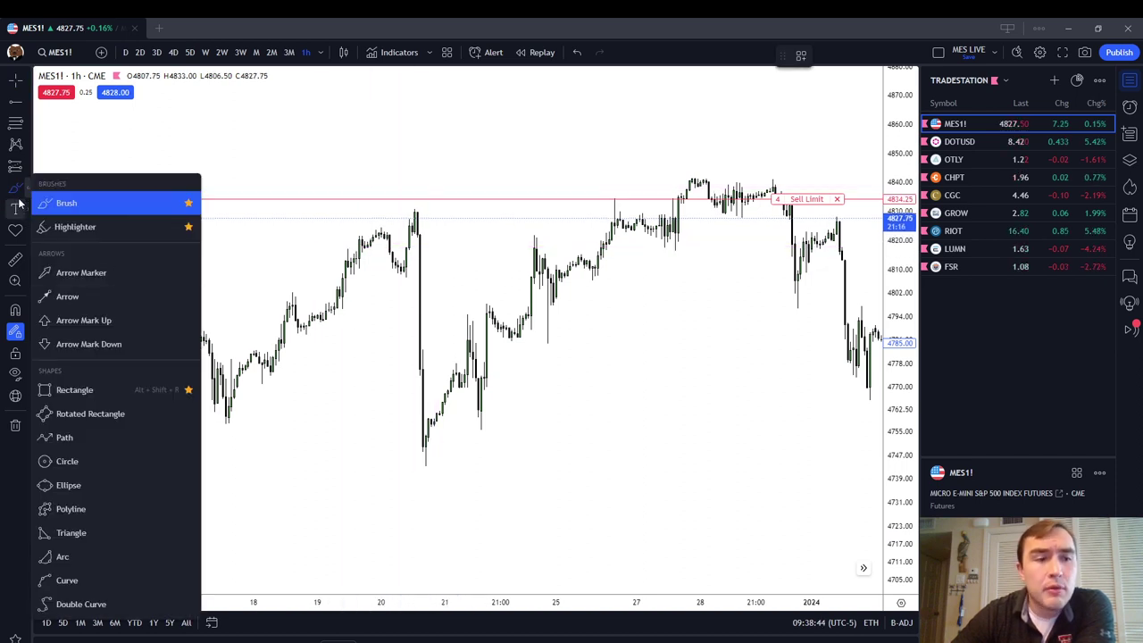
# - Turn on magnet snapping and place horizontal rays near 4821 and 4783 on the December 20 candle
pyautogui.click(15, 125)
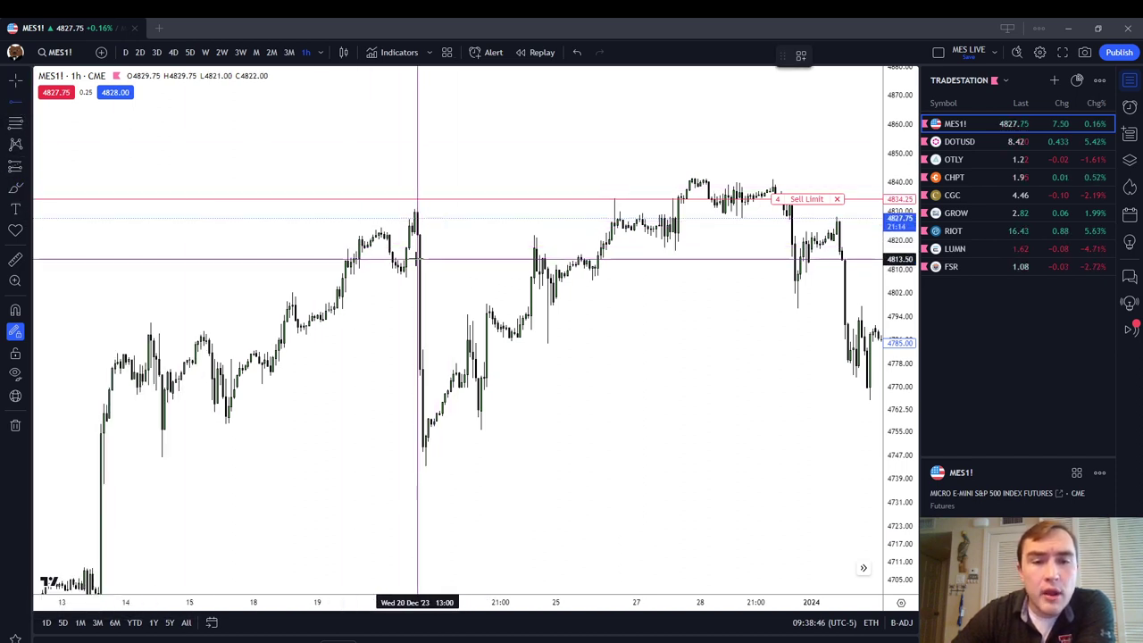
pyautogui.click(15, 310)
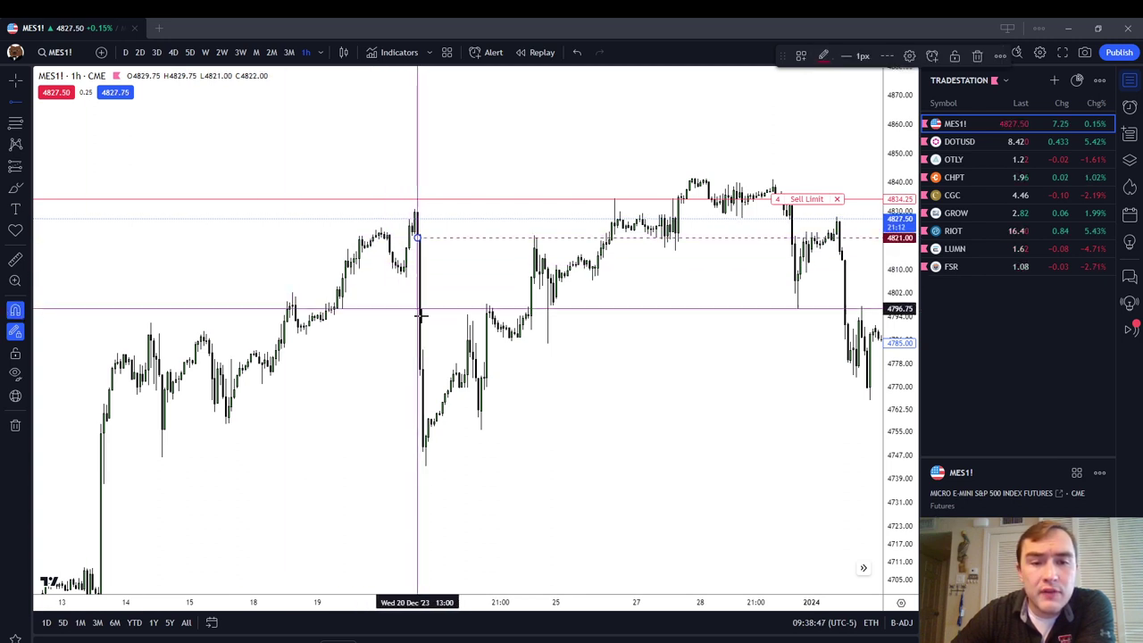
pyautogui.click(416, 348)
pyautogui.click(416, 240)
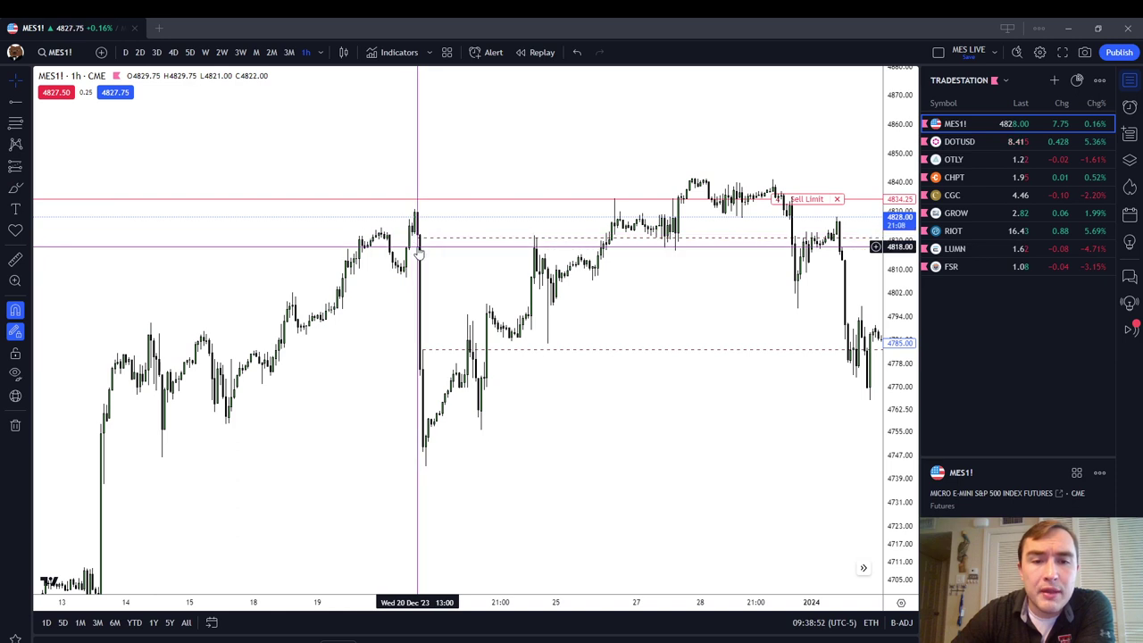
# - Draw a rectangle between the two rays, widen it both ways, and fill it yellow
pyautogui.click(30, 190)
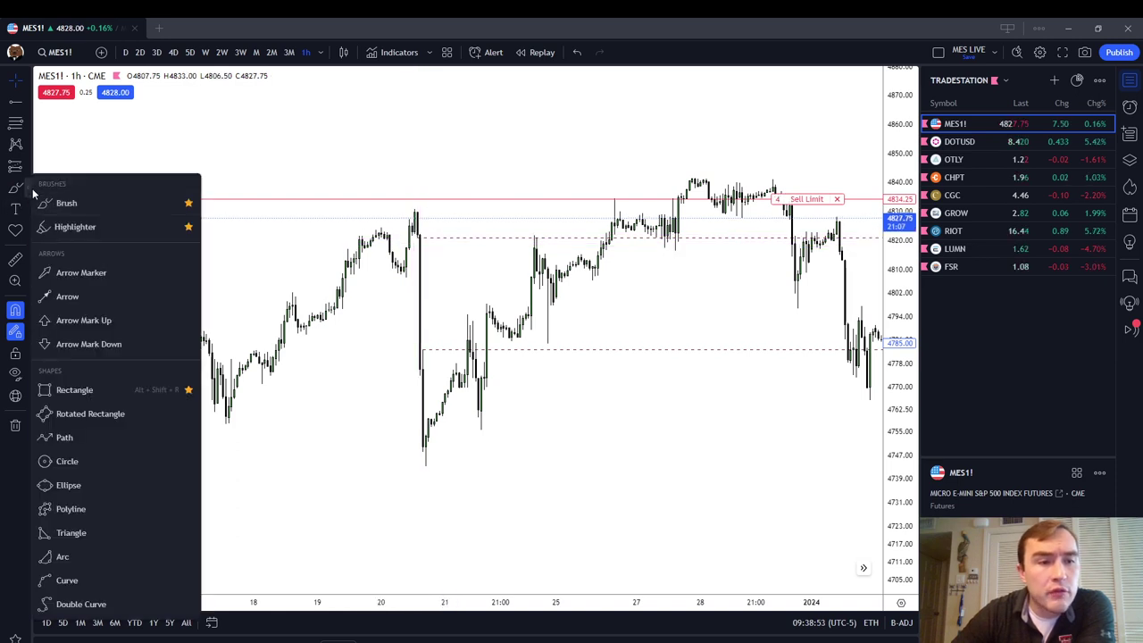
pyautogui.click(74, 390)
pyautogui.click(417, 239)
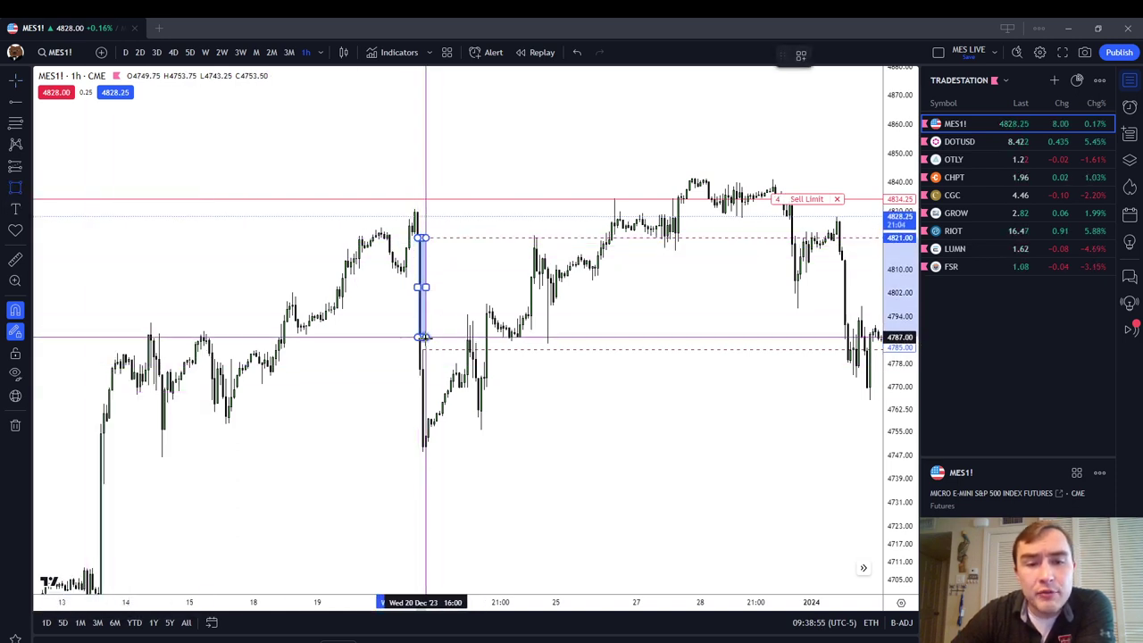
pyautogui.click(419, 347)
pyautogui.moveTo(427, 292); pyautogui.dragTo(539, 292)
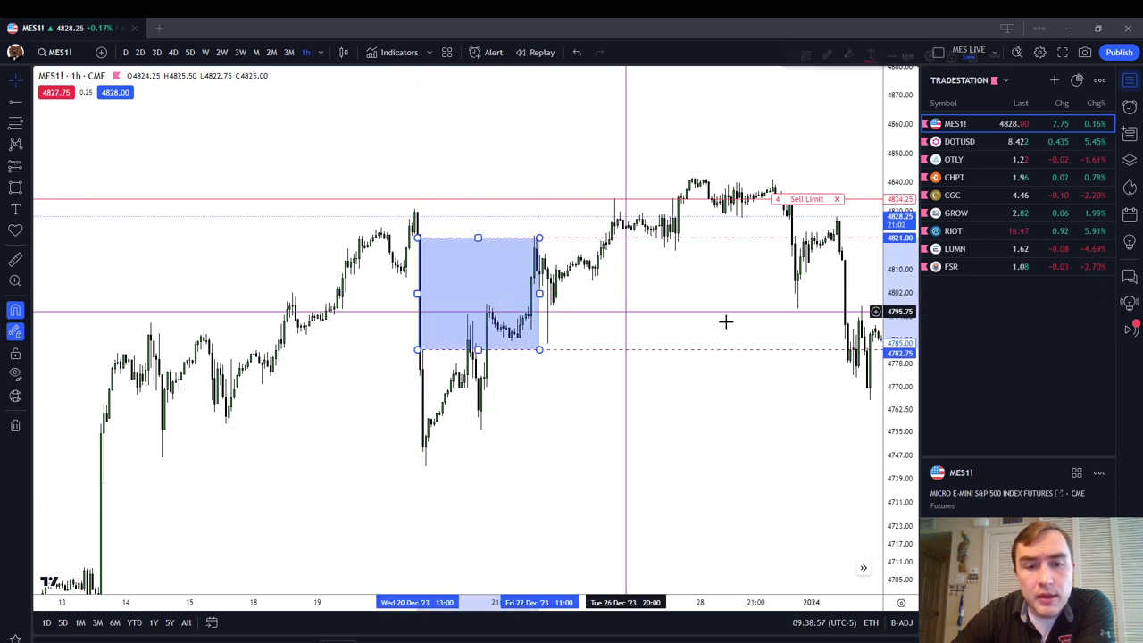
pyautogui.moveTo(419, 296); pyautogui.dragTo(392, 292)
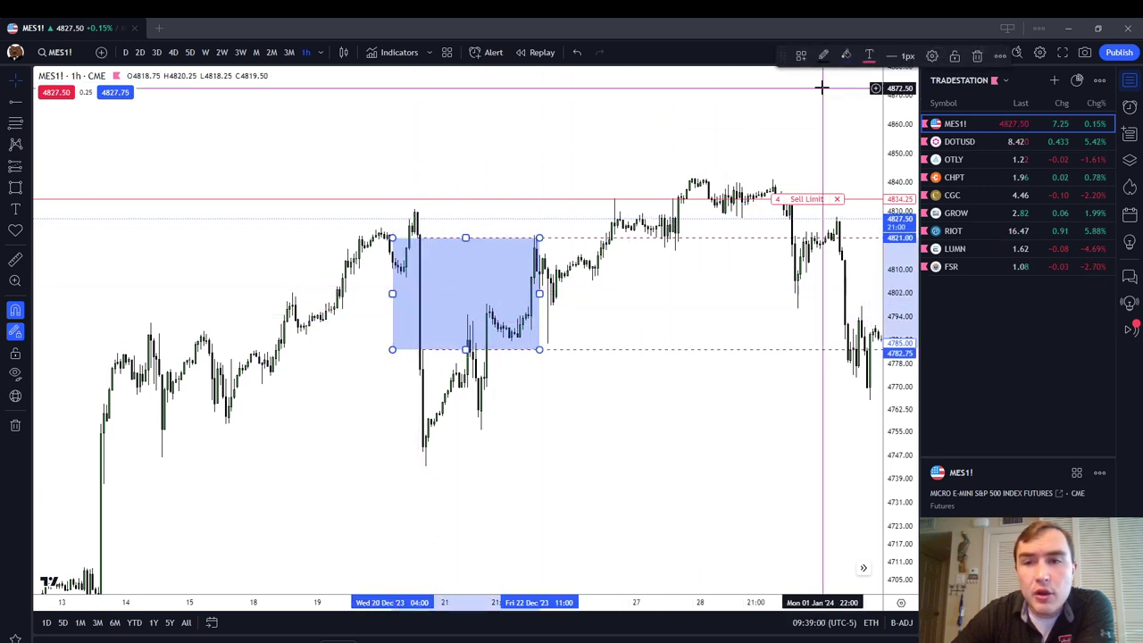
pyautogui.click(845, 54)
pyautogui.click(879, 142)
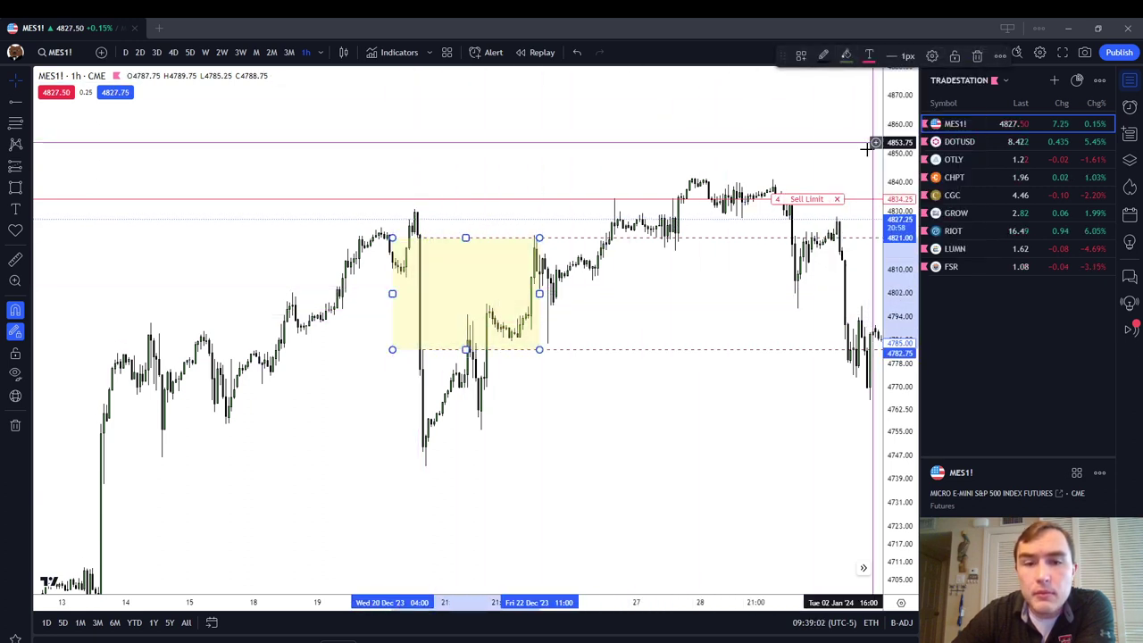
pyautogui.click(599, 369)
pyautogui.scroll(2, 459, 316)
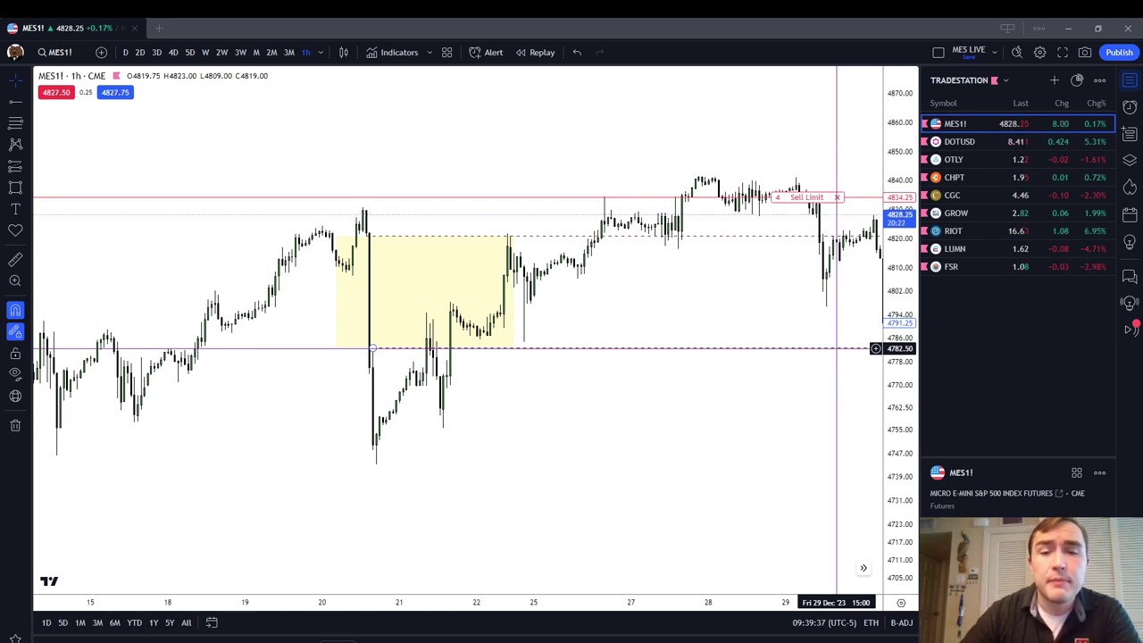
# - Delete the yellow rectangle, keeping the dashed rays near 4821 and 4783
pyautogui.moveTo(681, 416); pyautogui.dragTo(580, 418)
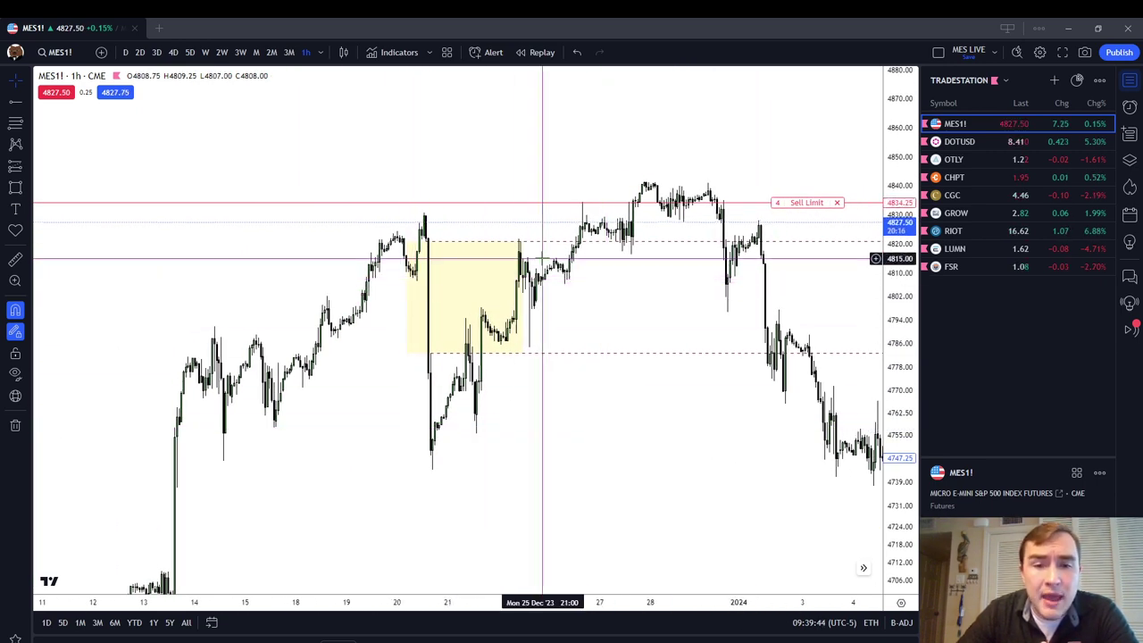
pyautogui.click(524, 258)
pyautogui.press('Delete')
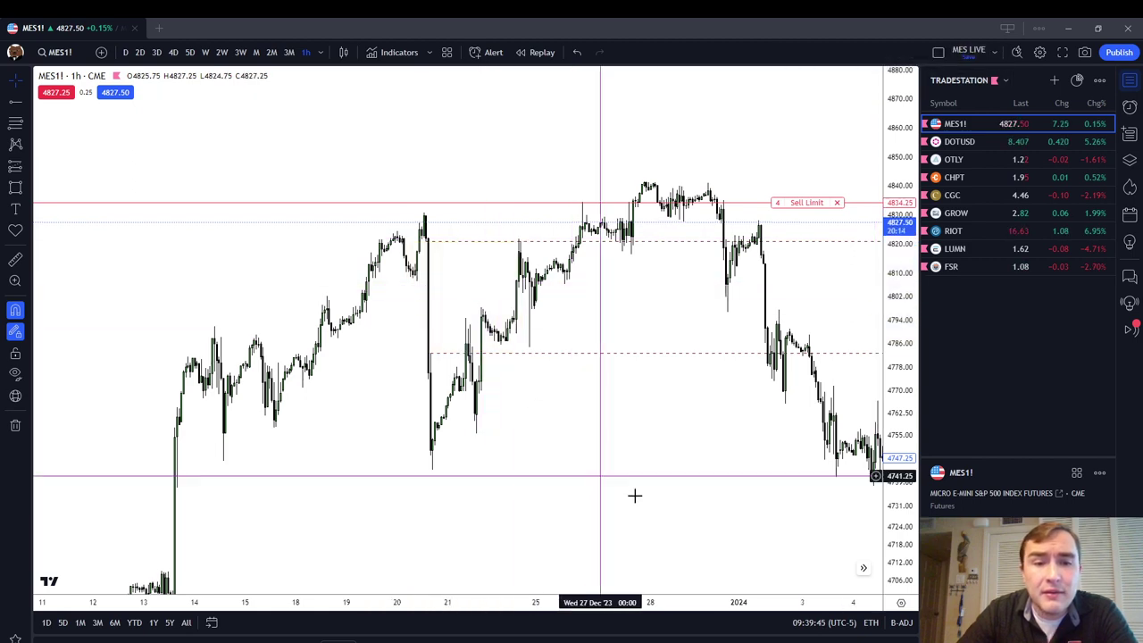
# - Remove all December drawings and add rays from the January 8 bar near 4749 and 4740
pyautogui.moveTo(634, 495); pyautogui.dragTo(317, 401)
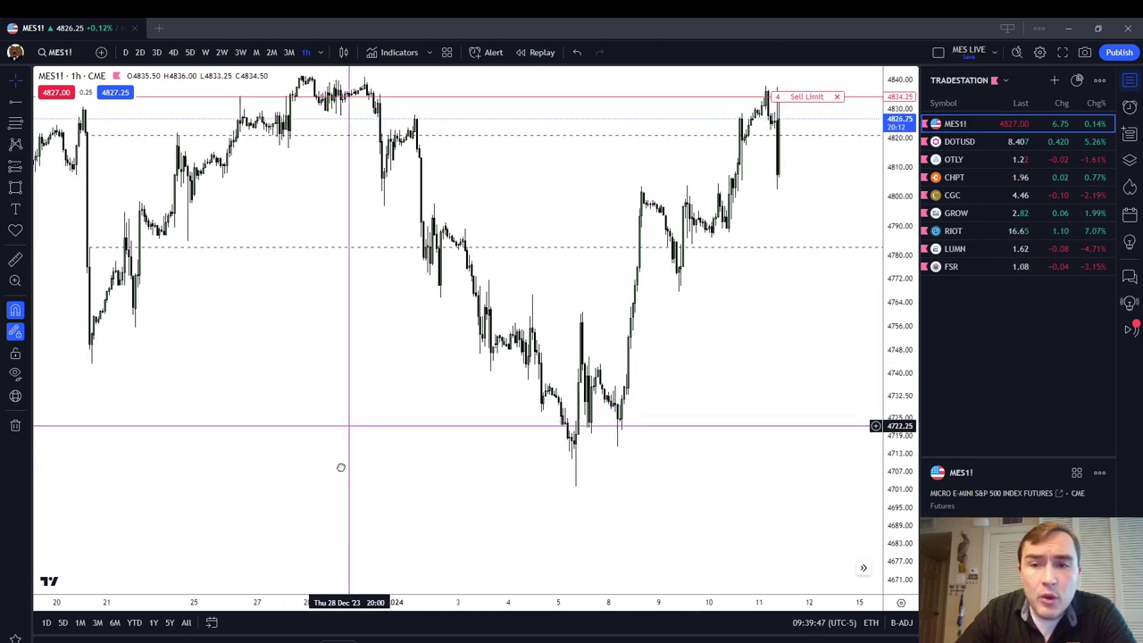
pyautogui.scroll(3, 549, 482)
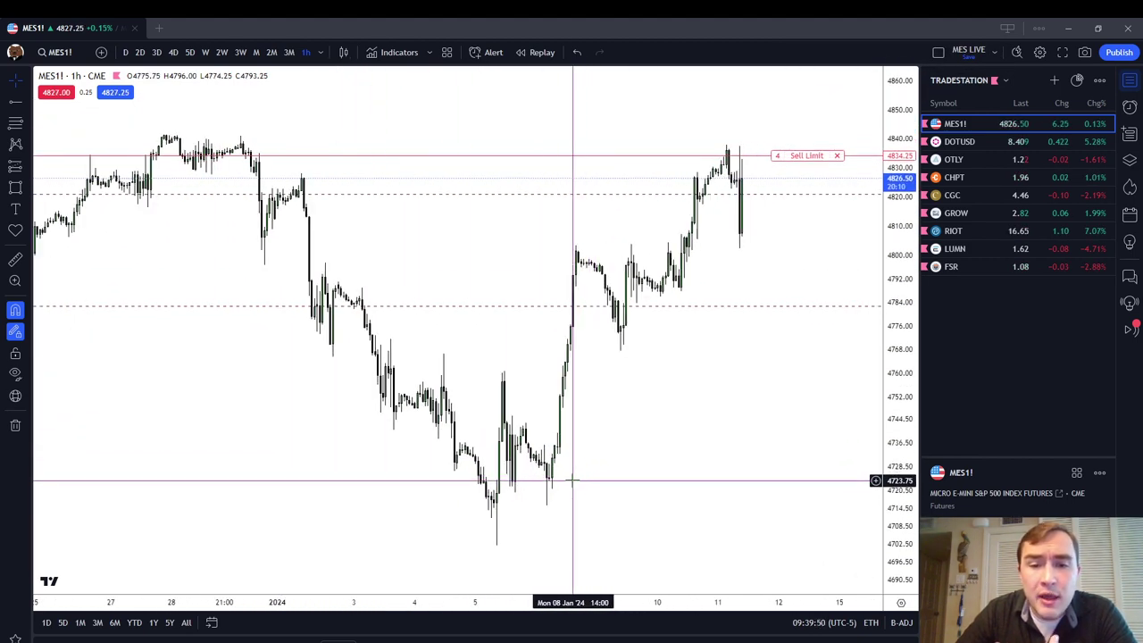
pyautogui.rightClick(313, 477)
pyautogui.click(395, 597)
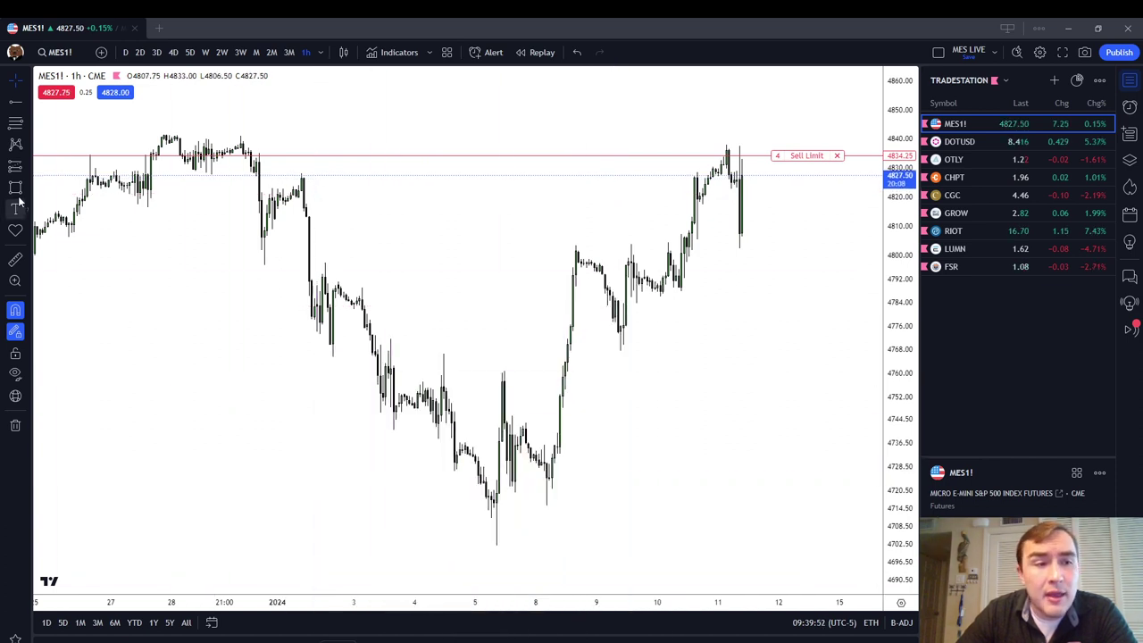
pyautogui.scroll(2, 665, 473)
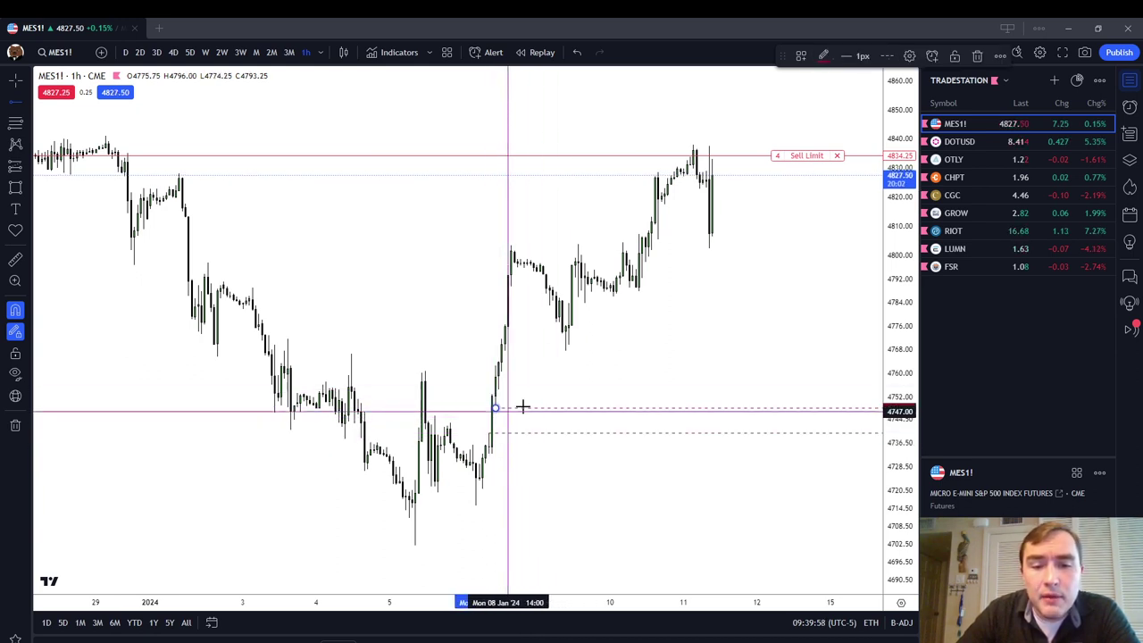
pyautogui.click(496, 432)
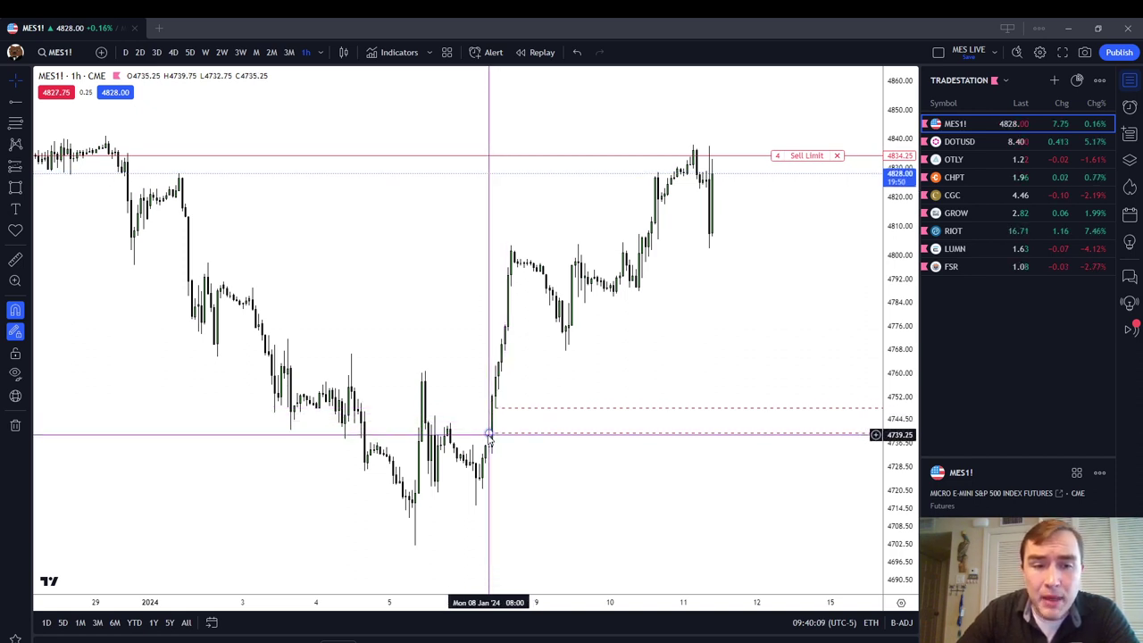
pyautogui.click(25, 104)
# - Brush red circles on the January 8 rally near 4776 and 4784 and around the January 5 low
pyautogui.click(27, 209)
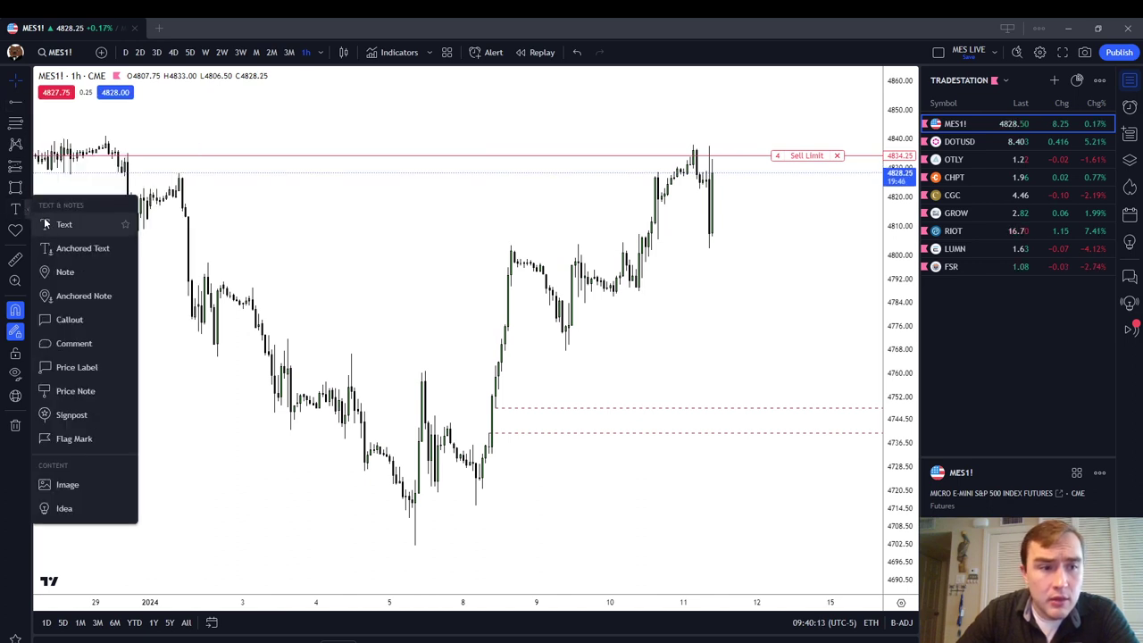
pyautogui.click(28, 191)
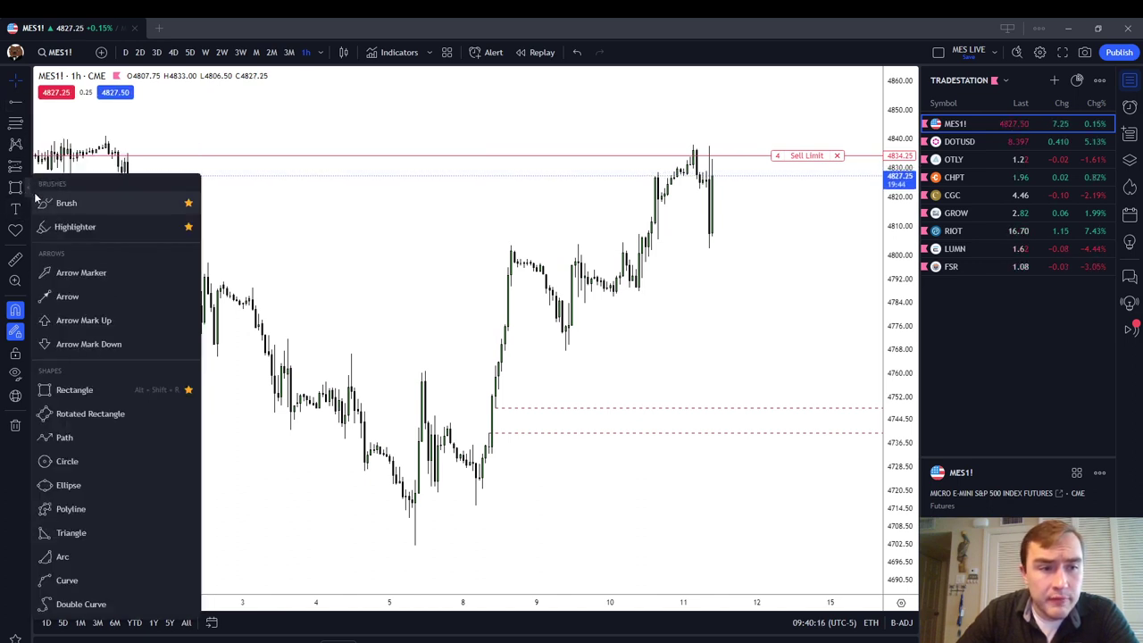
pyautogui.click(66, 202)
pyautogui.moveTo(502, 413)
pyautogui.mouseDown()
pyautogui.moveTo(476, 429)
pyautogui.moveTo(510, 405)
pyautogui.mouseUp()
pyautogui.moveTo(513, 288); pyautogui.dragTo(515, 284)
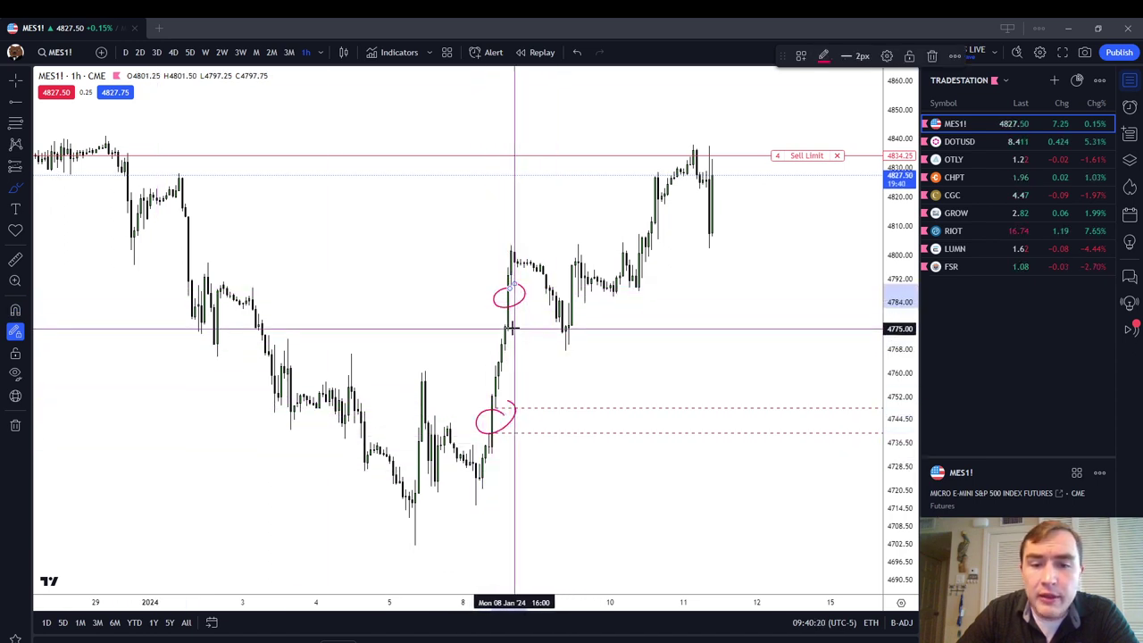
pyautogui.moveTo(514, 328)
pyautogui.mouseDown()
pyautogui.moveTo(492, 326)
pyautogui.moveTo(516, 322)
pyautogui.mouseUp()
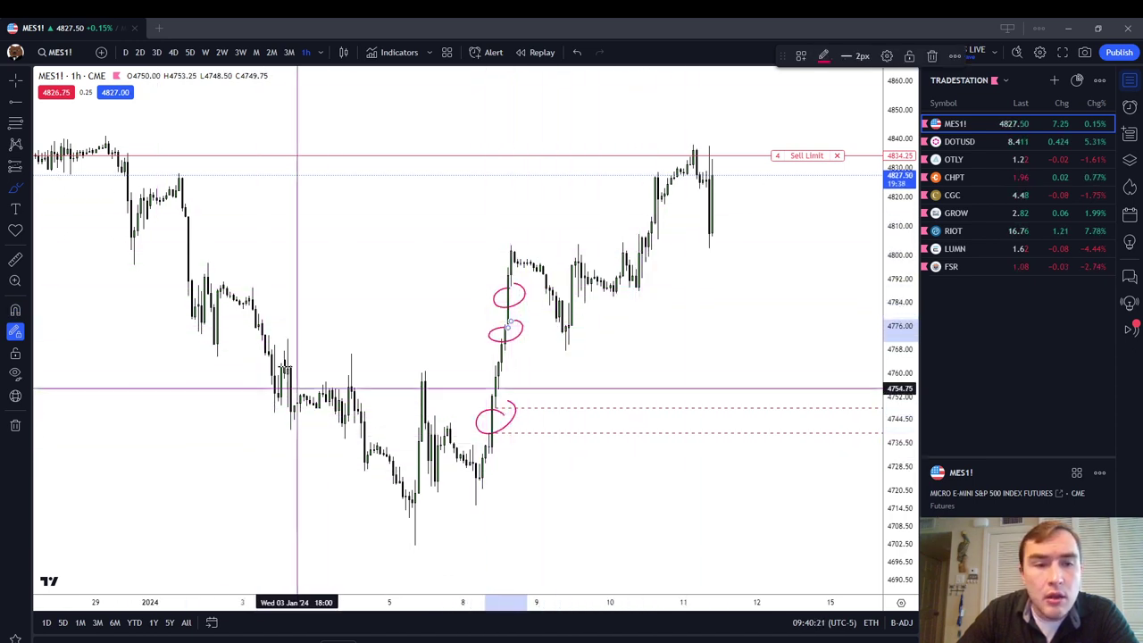
pyautogui.moveTo(428, 444)
pyautogui.mouseDown()
pyautogui.moveTo(396, 474)
pyautogui.moveTo(431, 446)
pyautogui.mouseUp()
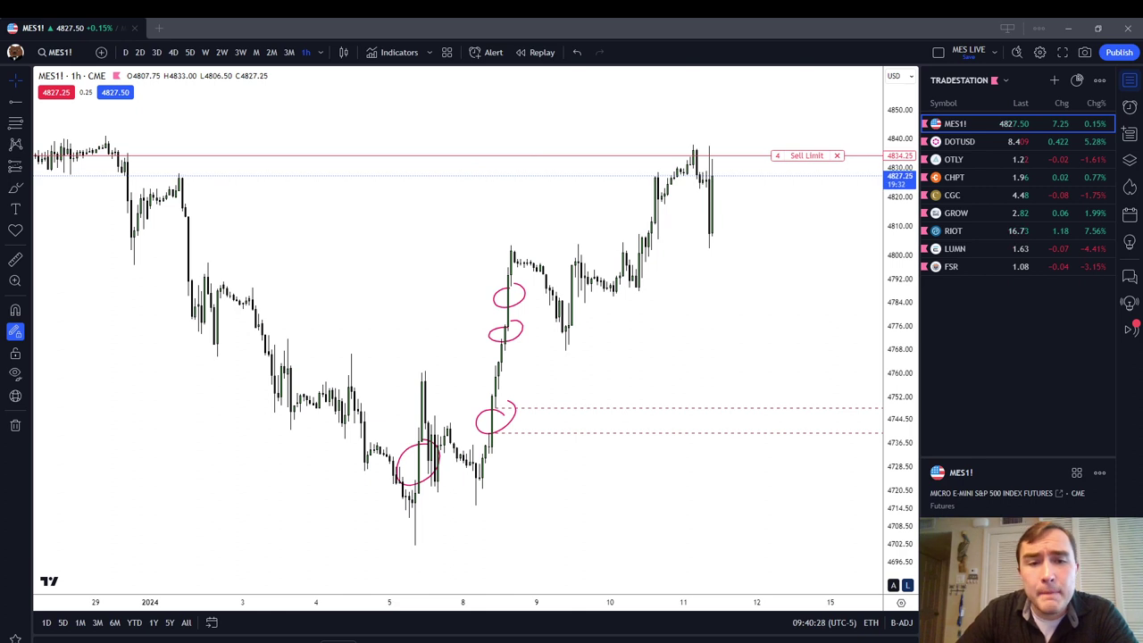
pyautogui.rightClick(667, 327)
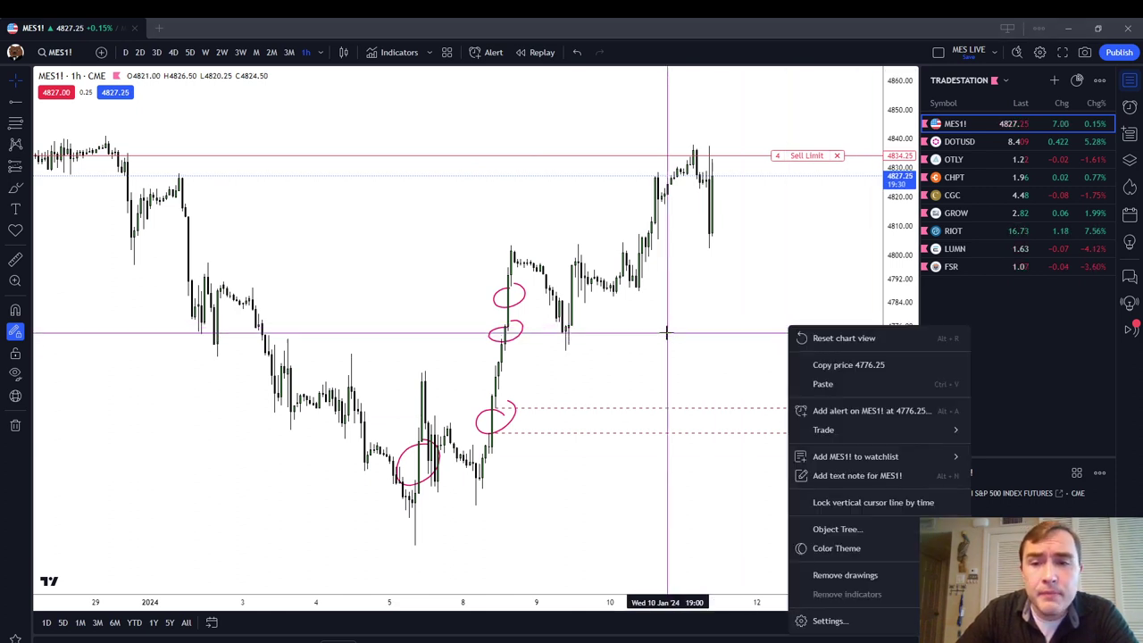
# - Clear the circles and brush red marks at the January 2 high near 4820 and January 4 dip near 4736
pyautogui.click(839, 575)
pyautogui.click(15, 187)
pyautogui.scroll(-1, 242, 217)
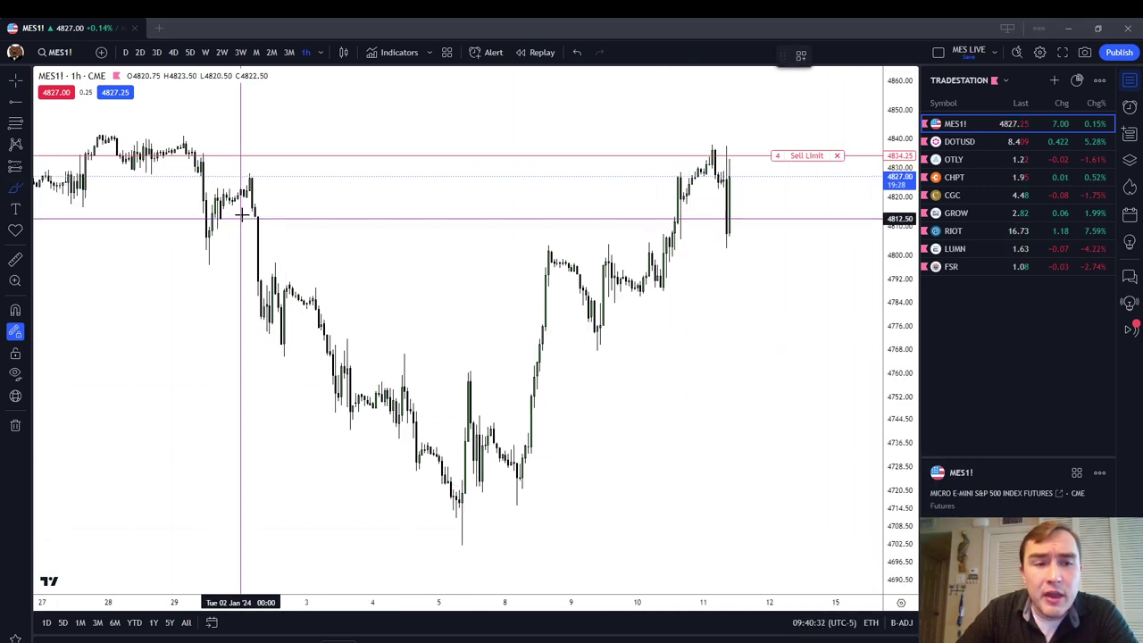
pyautogui.moveTo(265, 189)
pyautogui.mouseDown()
pyautogui.moveTo(242, 199)
pyautogui.moveTo(249, 228)
pyautogui.mouseUp()
pyautogui.moveTo(416, 439); pyautogui.dragTo(420, 438)
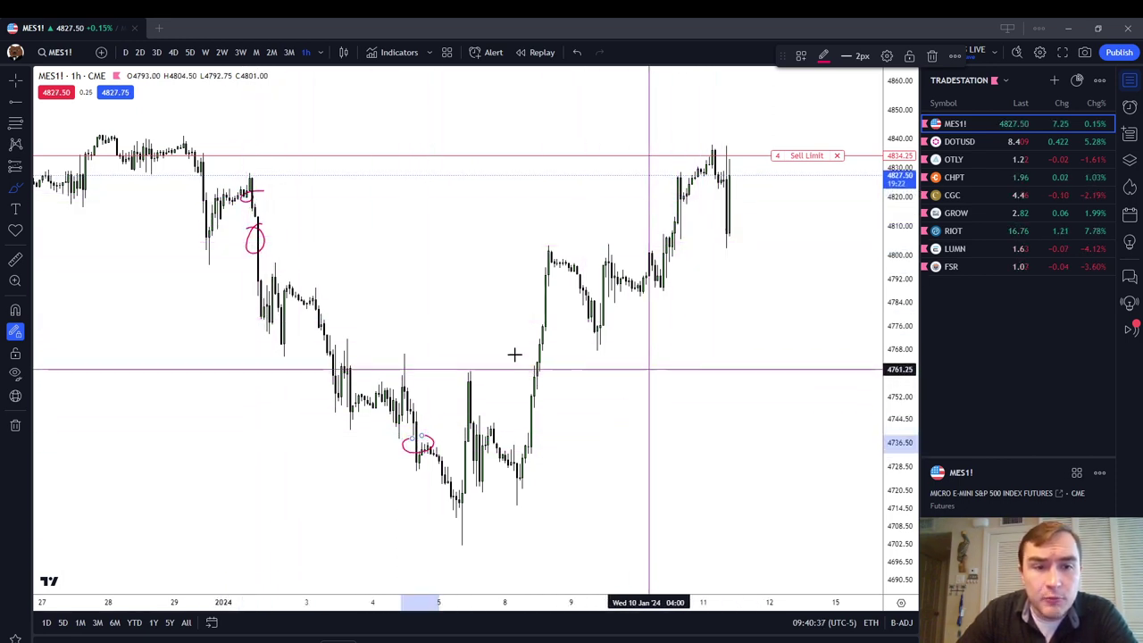
pyautogui.press('Escape')
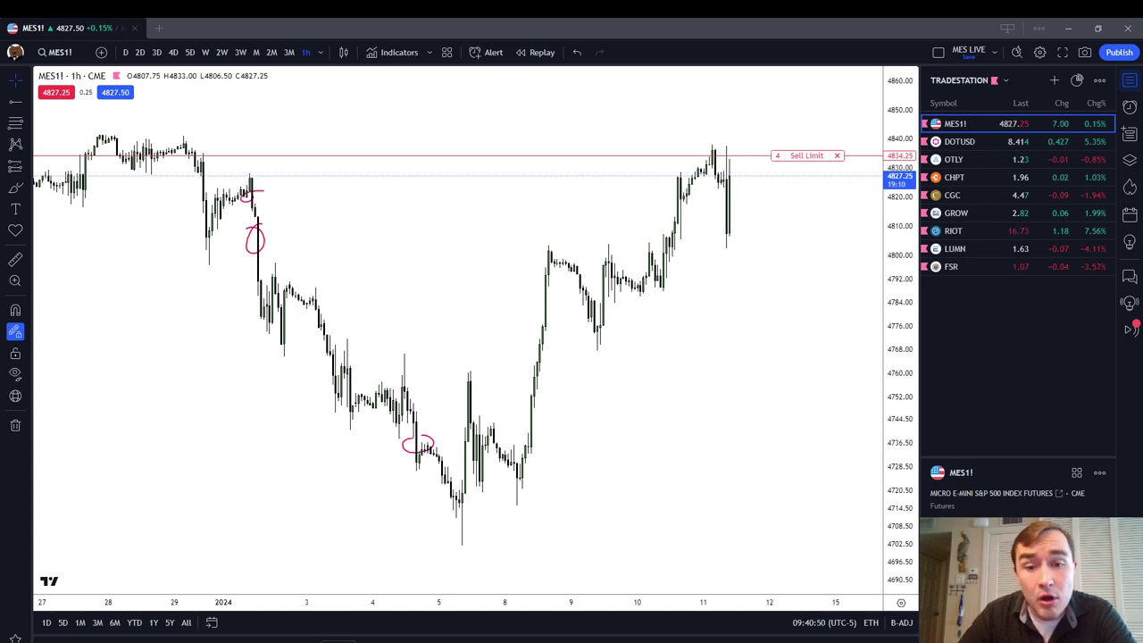
pyautogui.rightClick(746, 303)
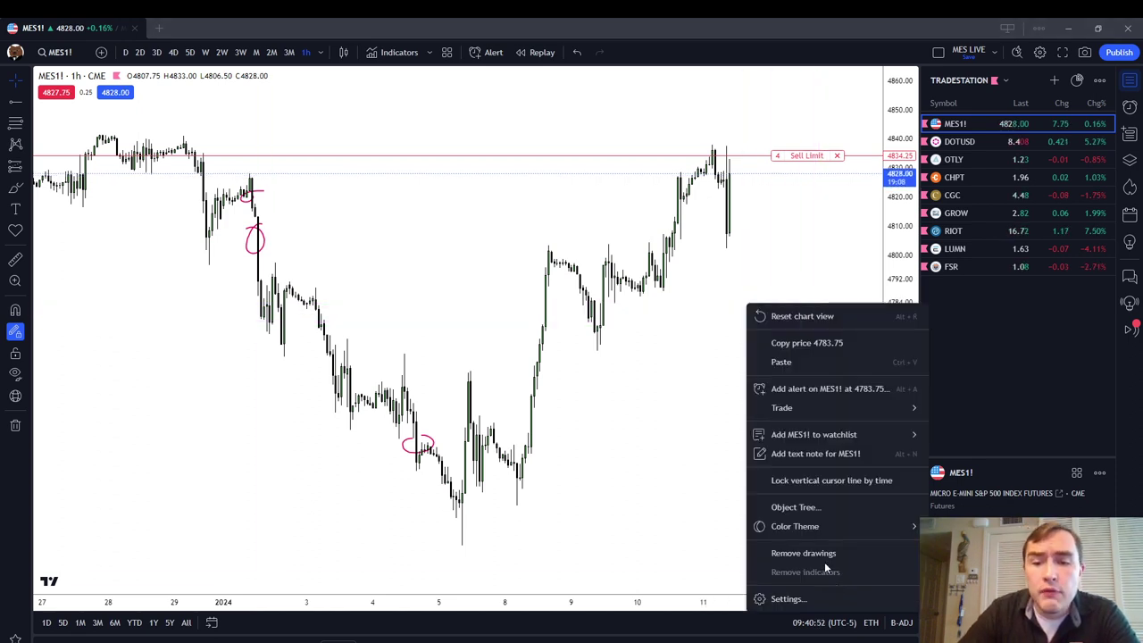
# - Remove the red freehand marks and scroll the hourly chart back to mid-December
pyautogui.click(785, 553)
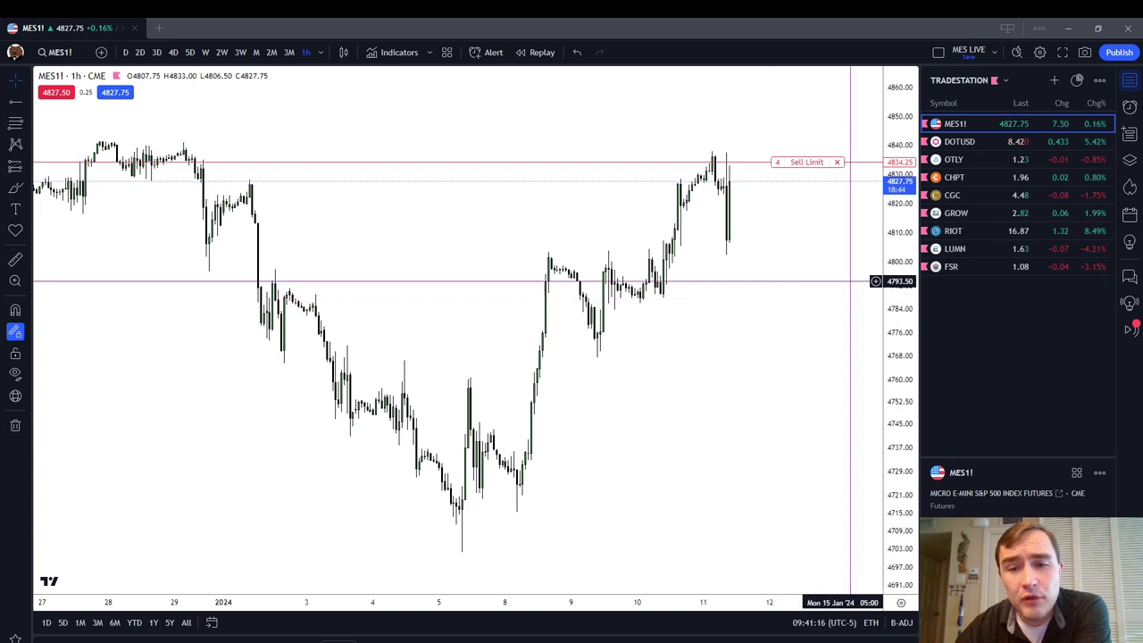
pyautogui.moveTo(614, 445); pyautogui.dragTo(648, 411)
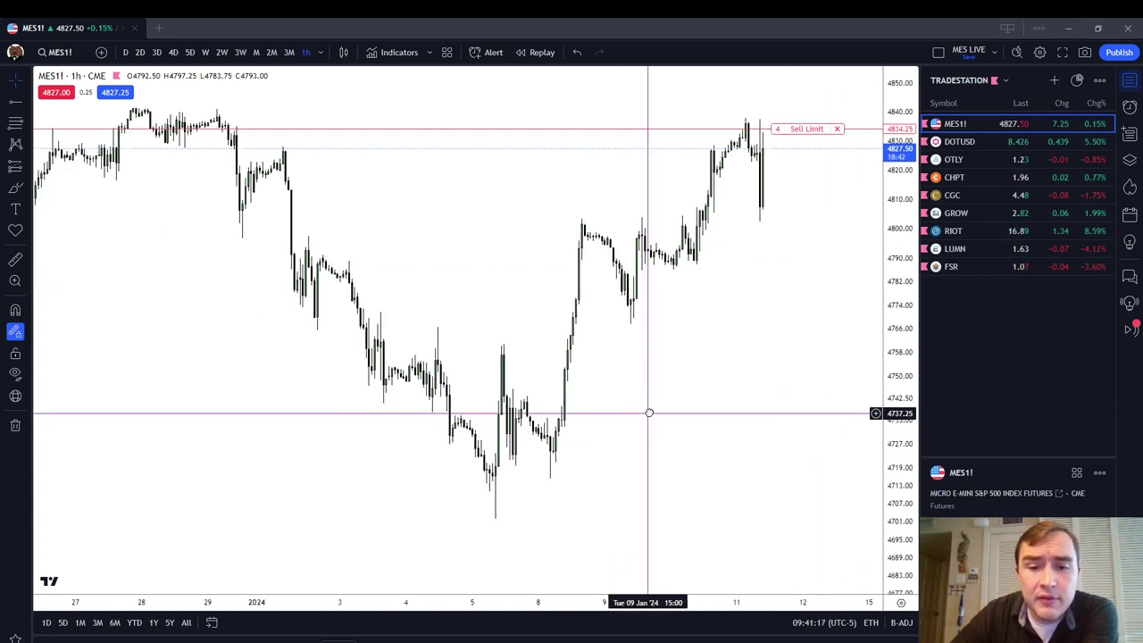
pyautogui.hscroll(-10, 617, 363)
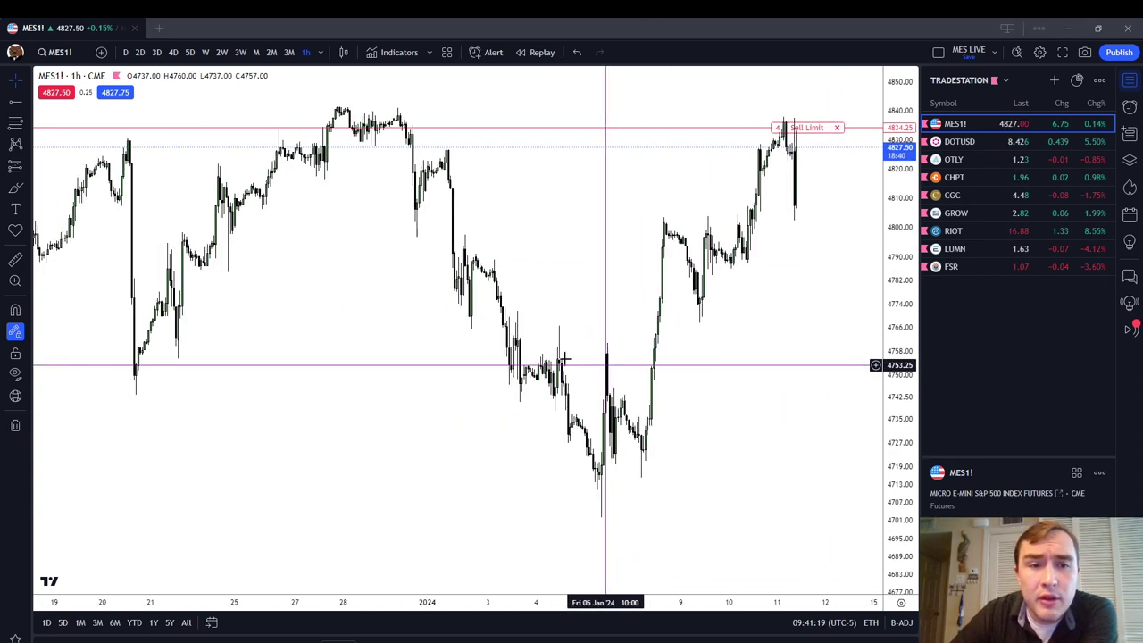
pyautogui.hscroll(-6, 426, 347)
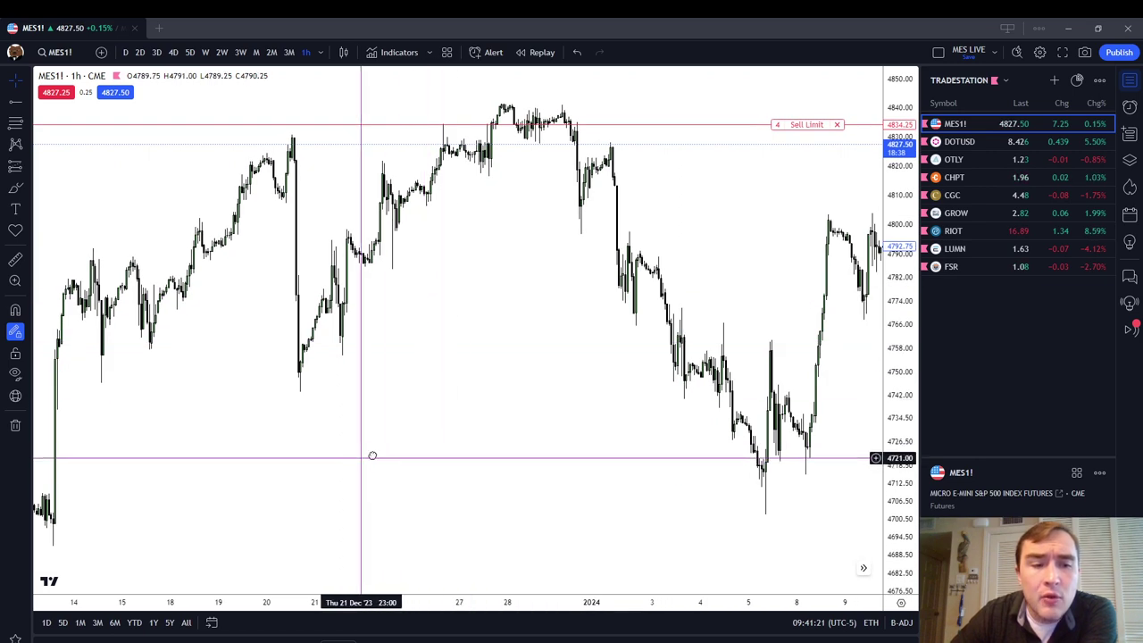
# - Draw a fib retracement from the December 13 low to its top near 4737 using the '0.25 - 0.50 - 0.75 (Blue)' template
pyautogui.click(15, 123)
pyautogui.press('ctrl')
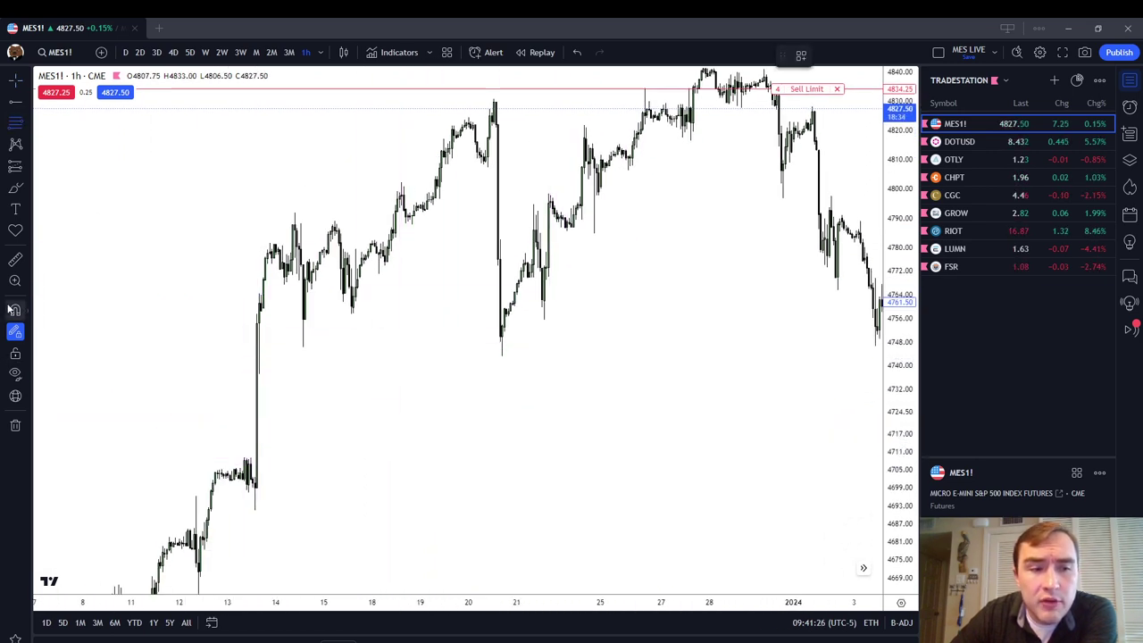
pyautogui.click(254, 478)
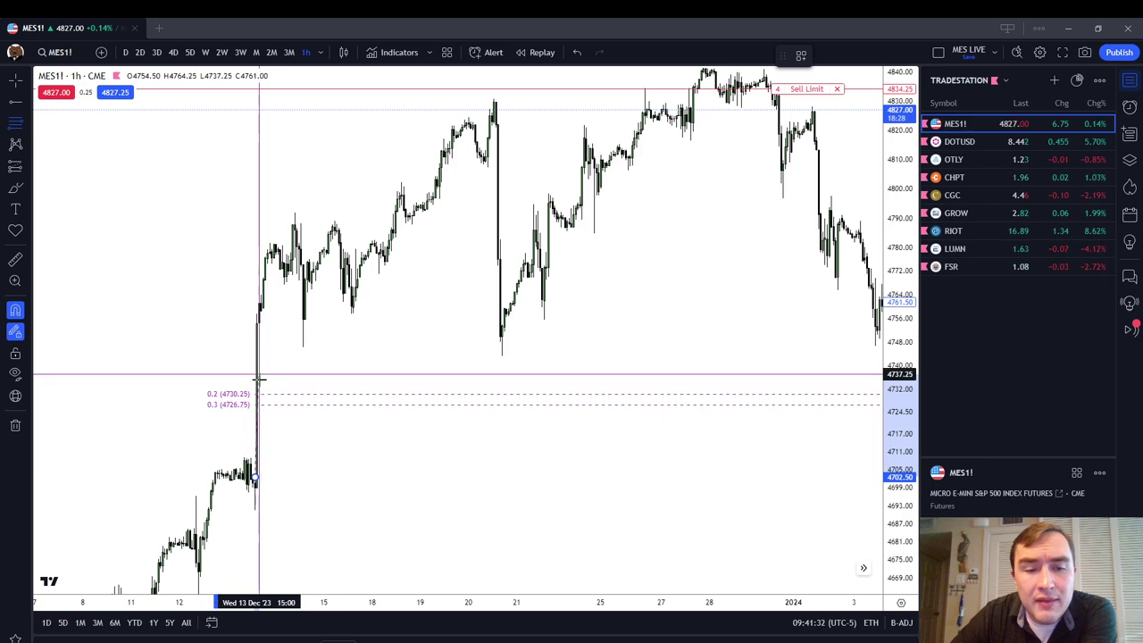
pyautogui.click(259, 374)
pyautogui.click(801, 55)
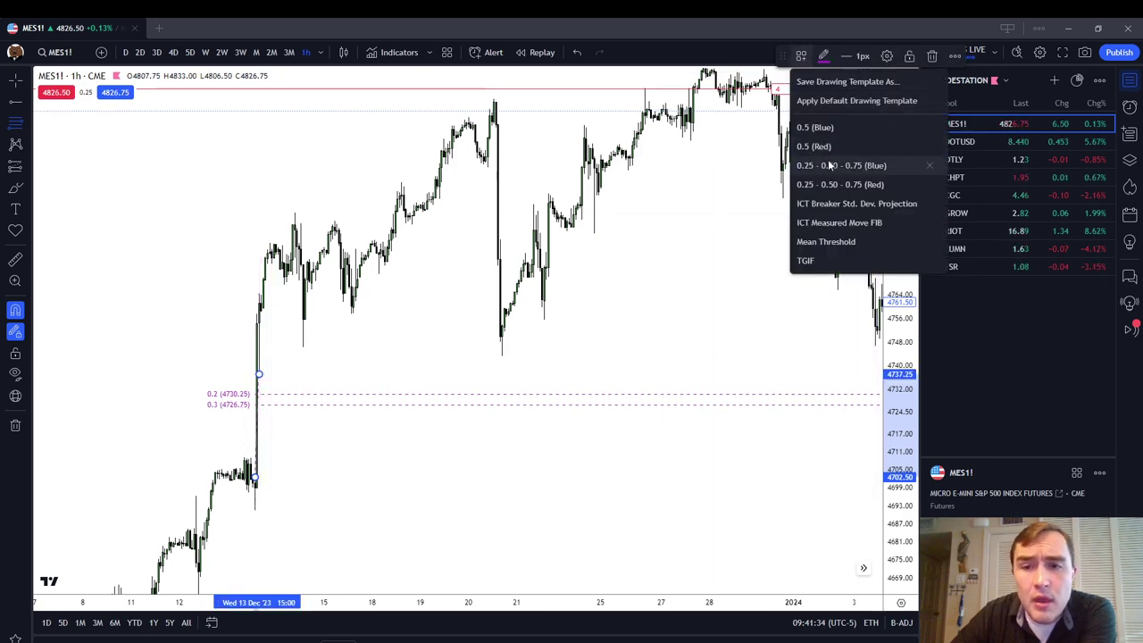
pyautogui.click(832, 167)
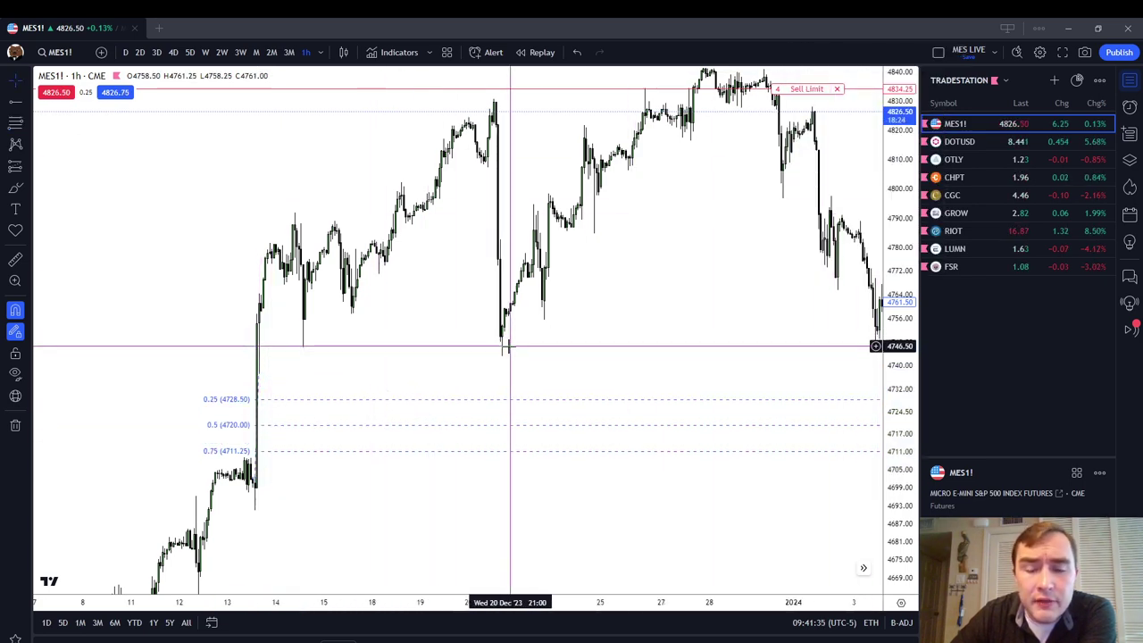
pyautogui.moveTo(503, 342); pyautogui.dragTo(429, 454)
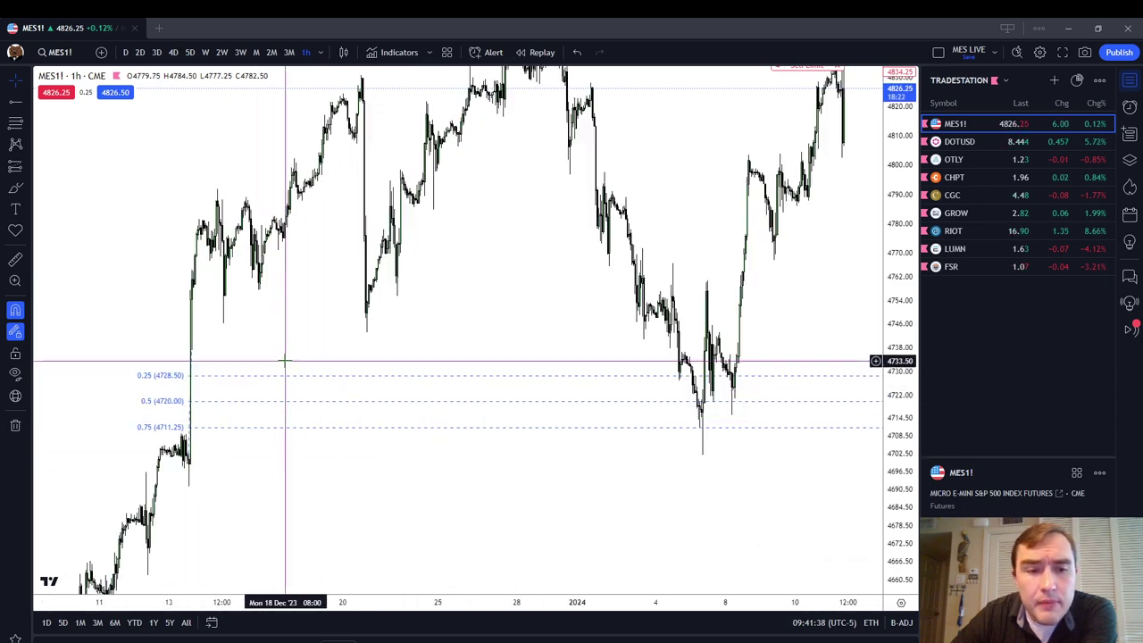
pyautogui.moveTo(281, 365); pyautogui.dragTo(378, 345)
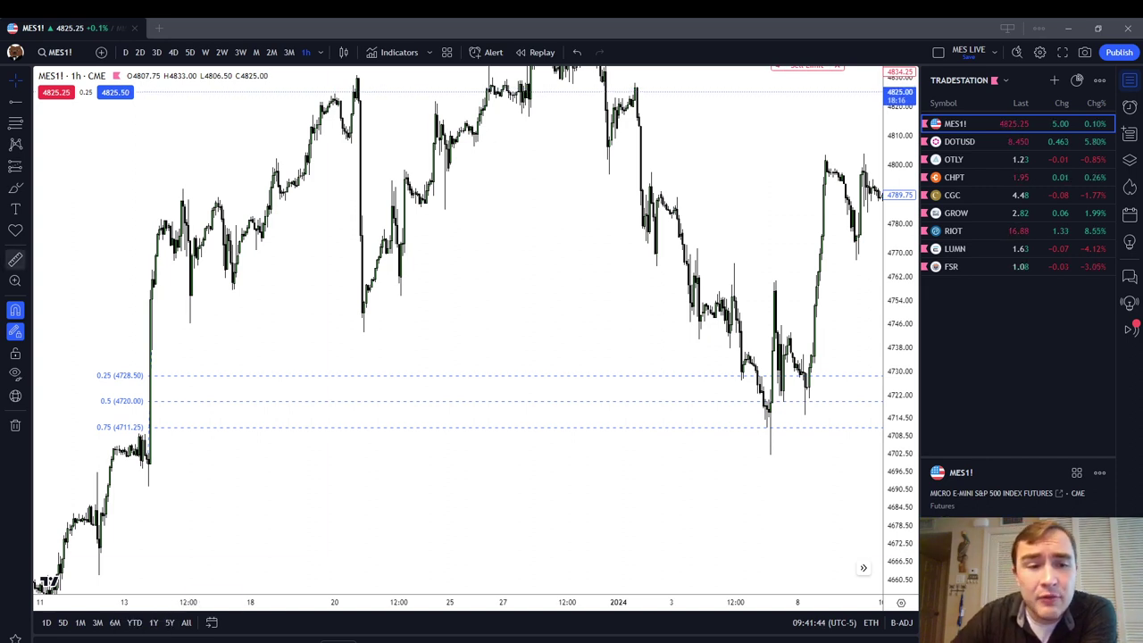
# - Brush an outline of the December 13 rally and a line along the 0.5 (4720.00) level to January's lows
pyautogui.click(15, 187)
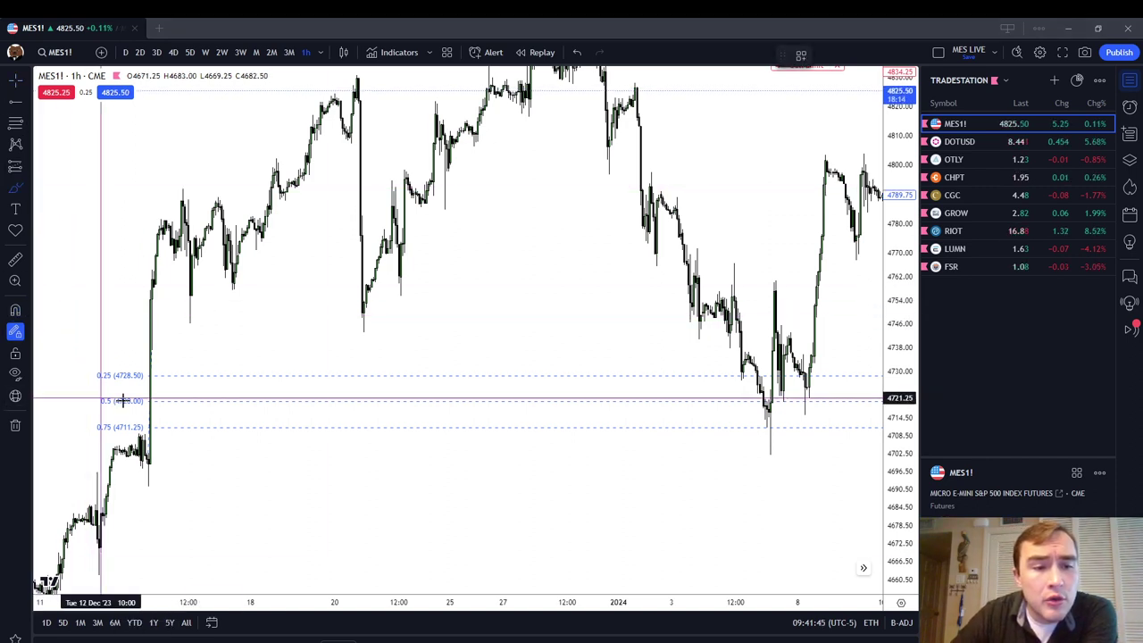
pyautogui.moveTo(138, 342)
pyautogui.mouseDown()
pyautogui.moveTo(145, 460)
pyautogui.moveTo(165, 338)
pyautogui.moveTo(106, 338)
pyautogui.mouseUp()
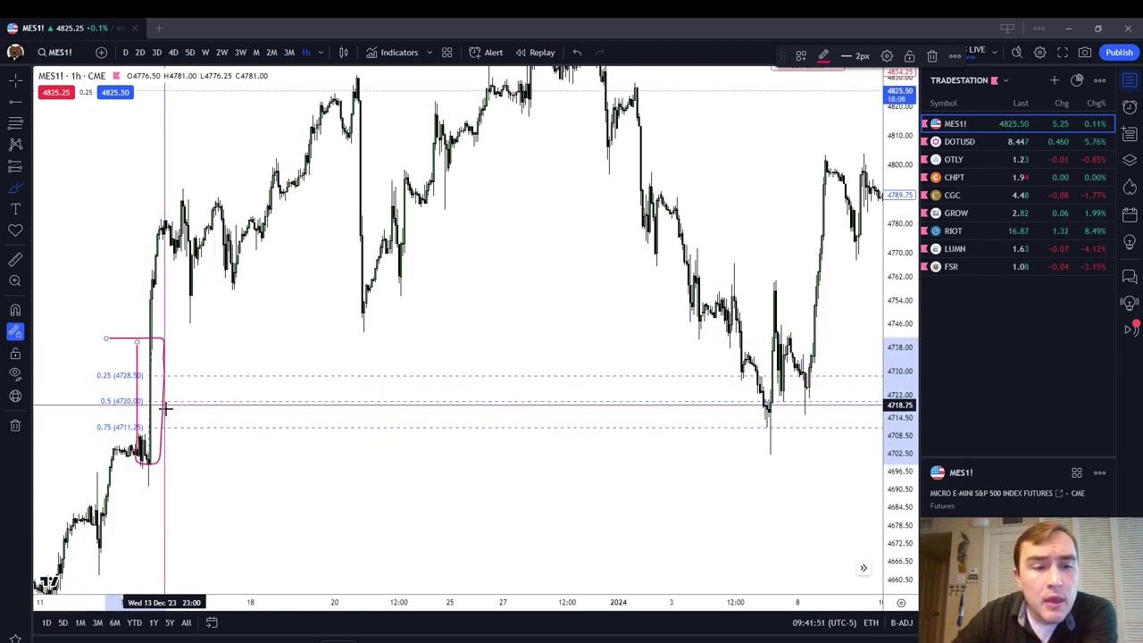
pyautogui.moveTo(134, 399)
pyautogui.mouseDown()
pyautogui.moveTo(159, 416)
pyautogui.moveTo(177, 402)
pyautogui.mouseUp()
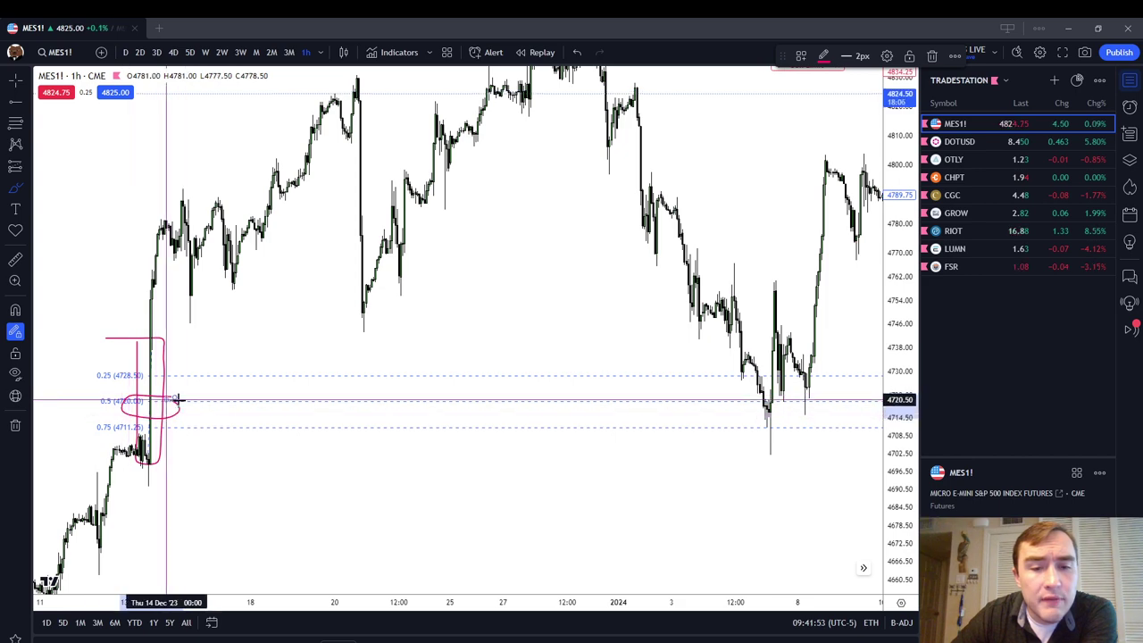
pyautogui.moveTo(314, 363); pyautogui.dragTo(230, 294)
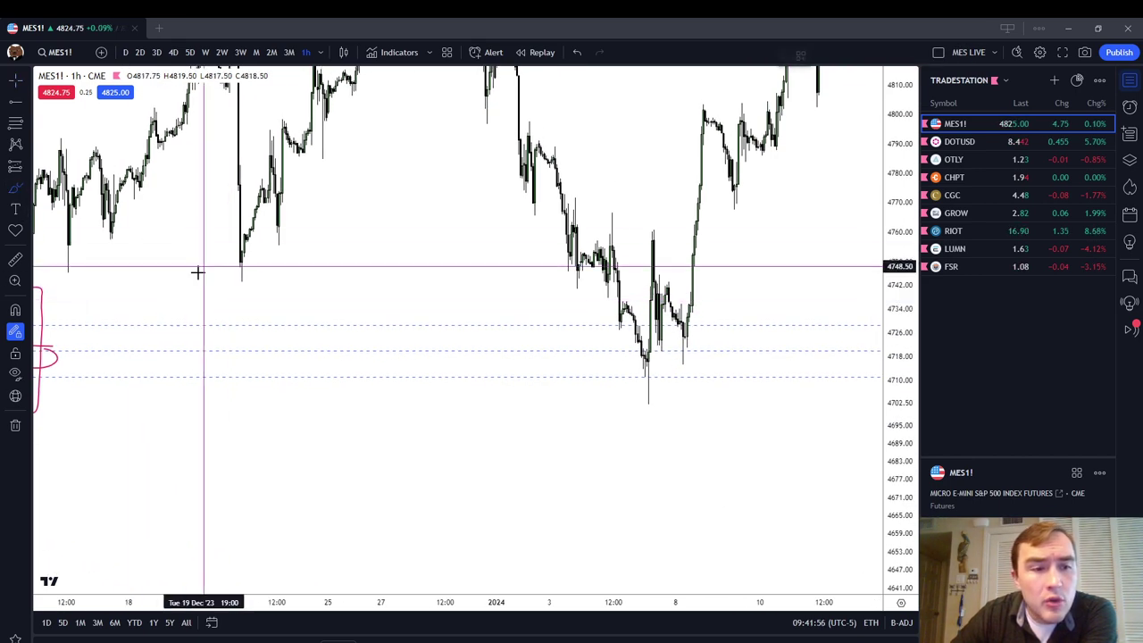
pyautogui.scroll(-2, 153, 333)
pyautogui.moveTo(138, 355)
pyautogui.mouseDown()
pyautogui.moveTo(599, 346)
pyautogui.moveTo(668, 355)
pyautogui.mouseUp()
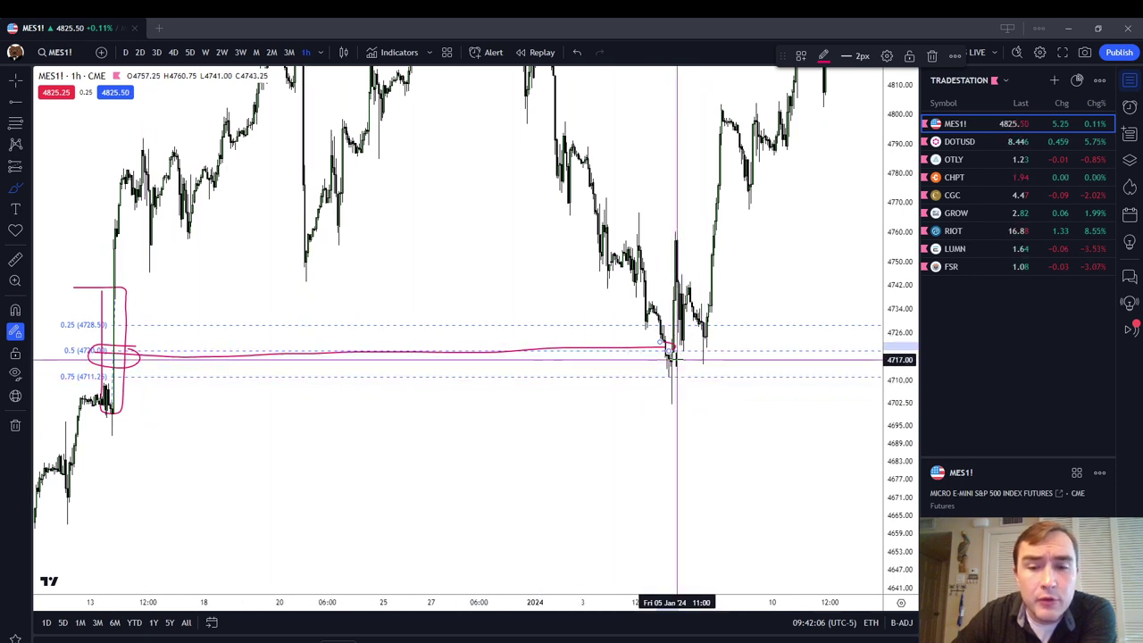
# - Loop the January 8 low wick and trace a rising stroke along the rebound
pyautogui.moveTo(667, 363)
pyautogui.mouseDown()
pyautogui.moveTo(678, 405)
pyautogui.moveTo(665, 363)
pyautogui.mouseUp()
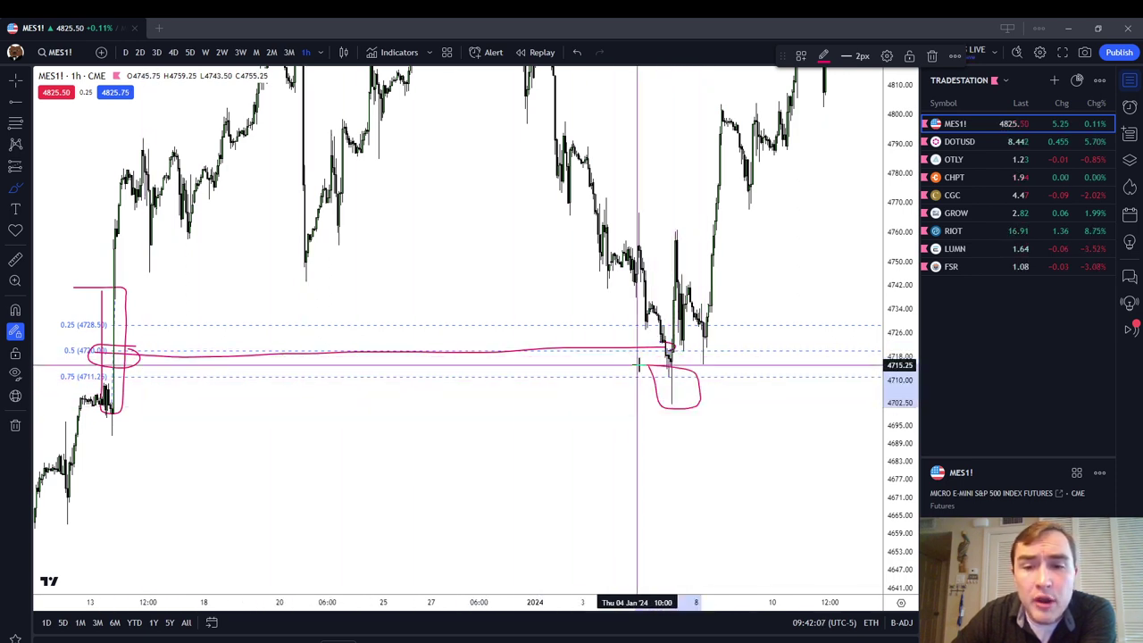
pyautogui.scroll(2, 661, 357)
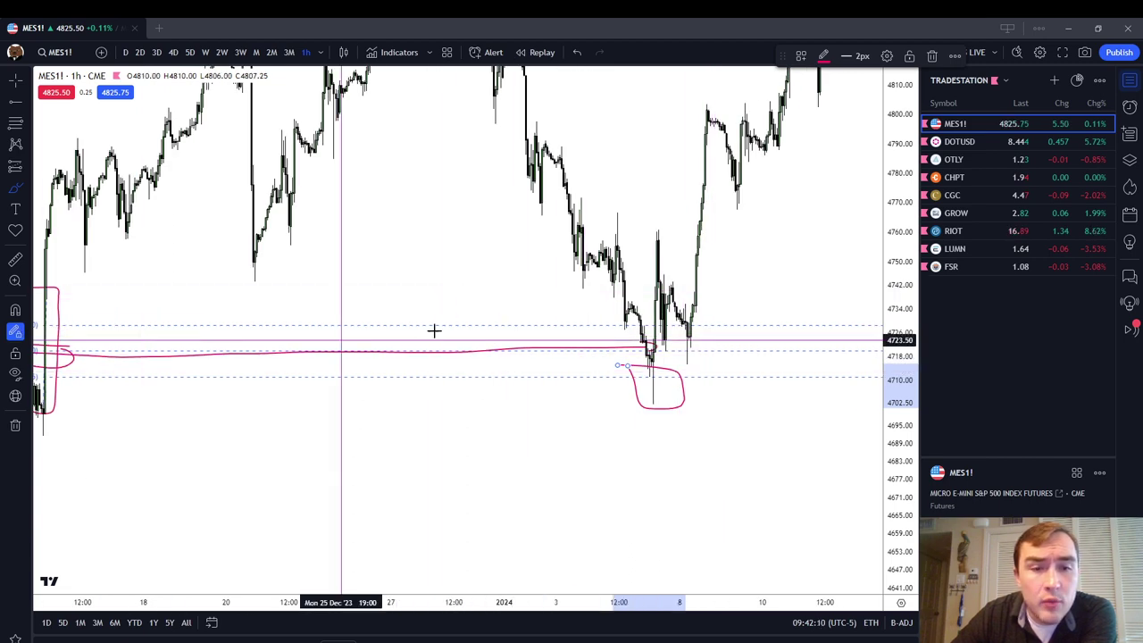
pyautogui.moveTo(622, 323)
pyautogui.mouseDown()
pyautogui.moveTo(676, 234)
pyautogui.moveTo(693, 228)
pyautogui.mouseUp()
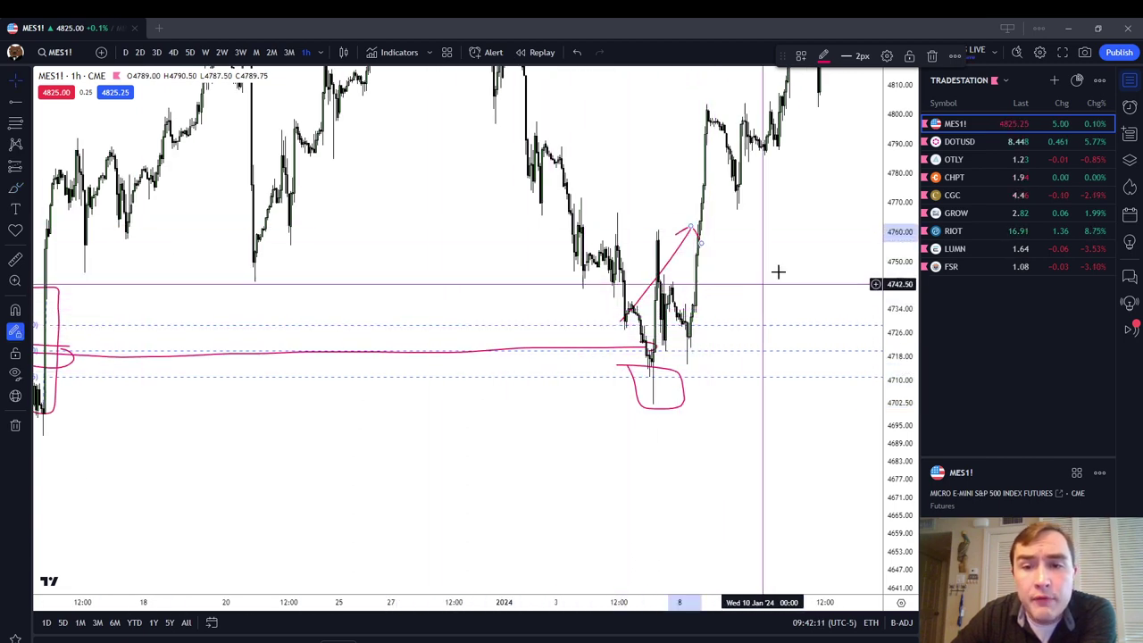
pyautogui.moveTo(777, 271); pyautogui.dragTo(538, 349)
pyautogui.rightClick(402, 284)
# - Remove the fib and freehand drawings, then brush a new mark across the early-January peak
pyautogui.moveTo(453, 505)
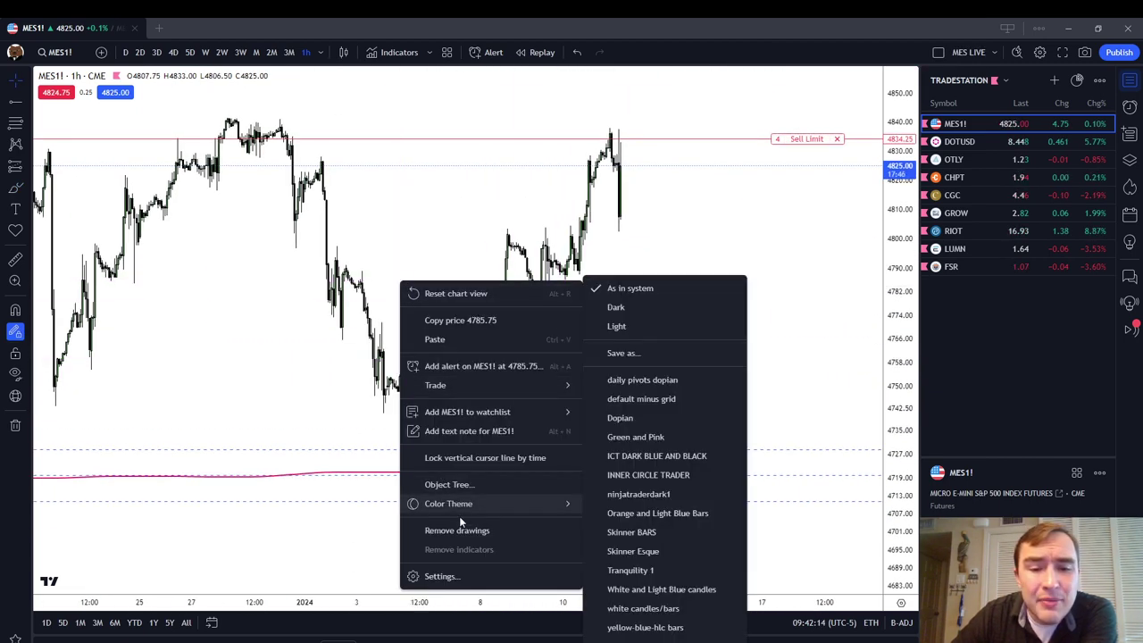
pyautogui.click(457, 529)
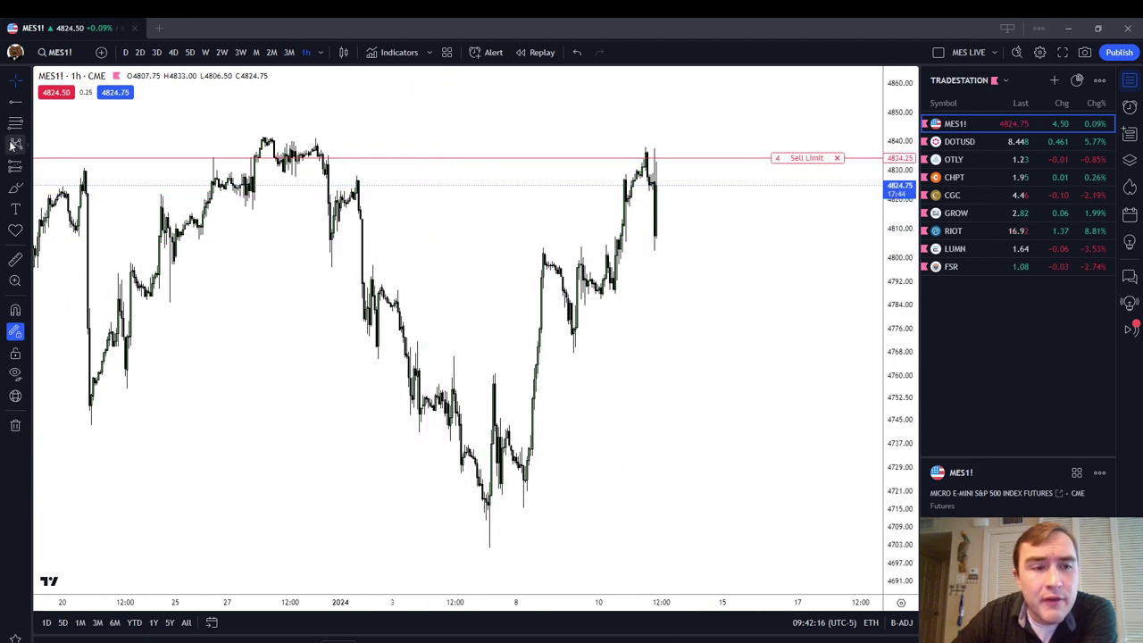
pyautogui.click(15, 186)
pyautogui.moveTo(368, 190)
pyautogui.mouseDown()
pyautogui.moveTo(356, 193)
pyautogui.moveTo(676, 192)
pyautogui.mouseUp()
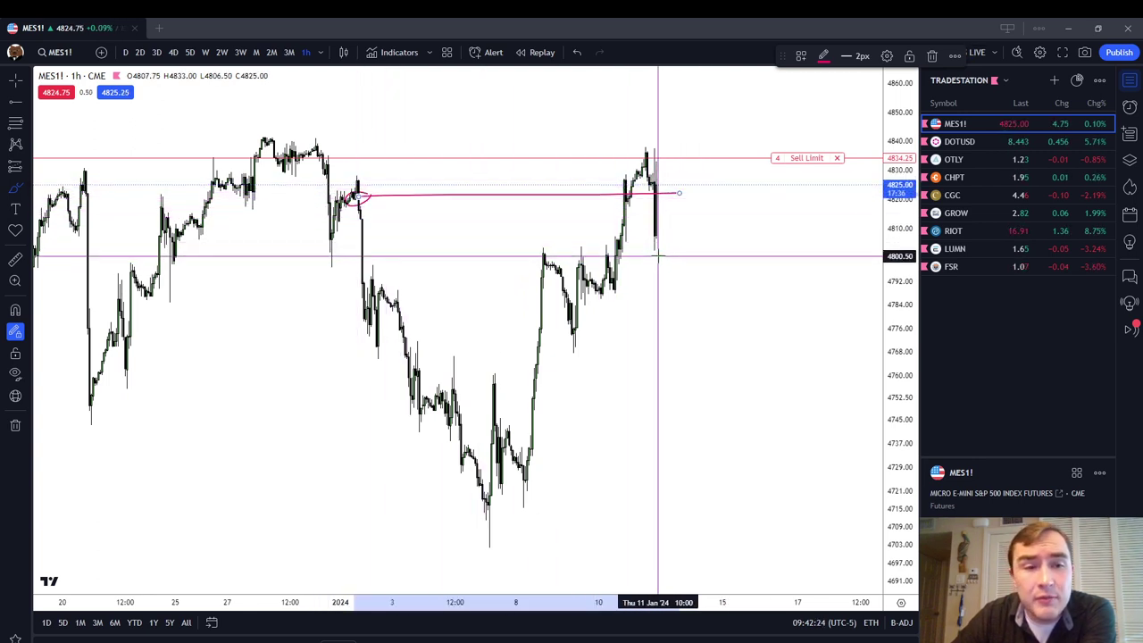
# - Remove that mark, leaving only candles and the 4834.25 Sell Limit line
pyautogui.rightClick(495, 247)
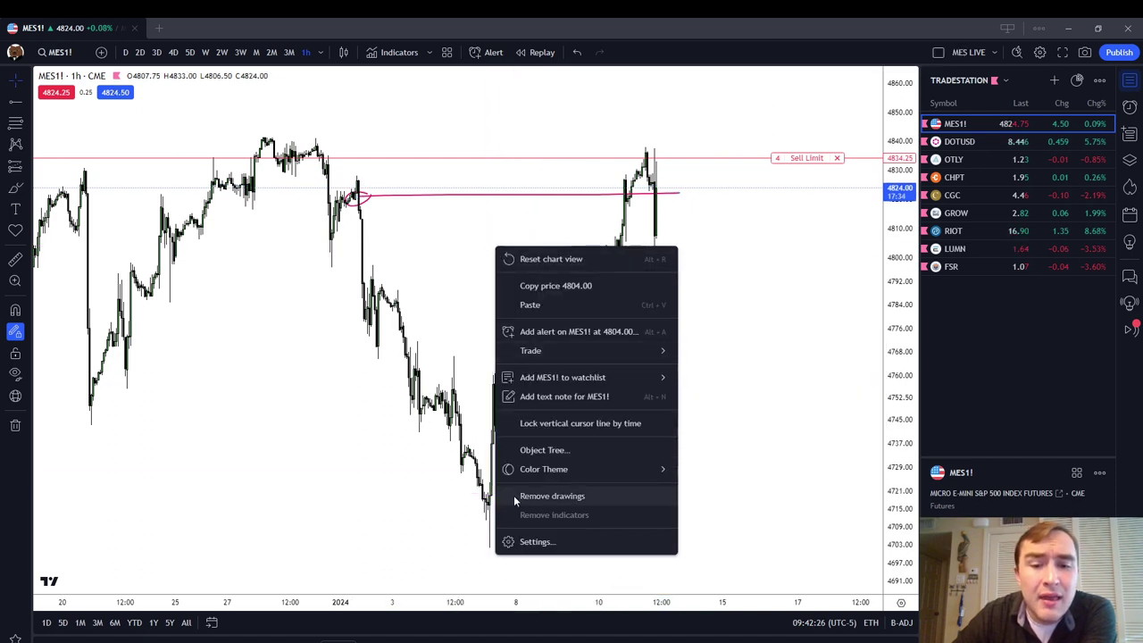
pyautogui.click(515, 497)
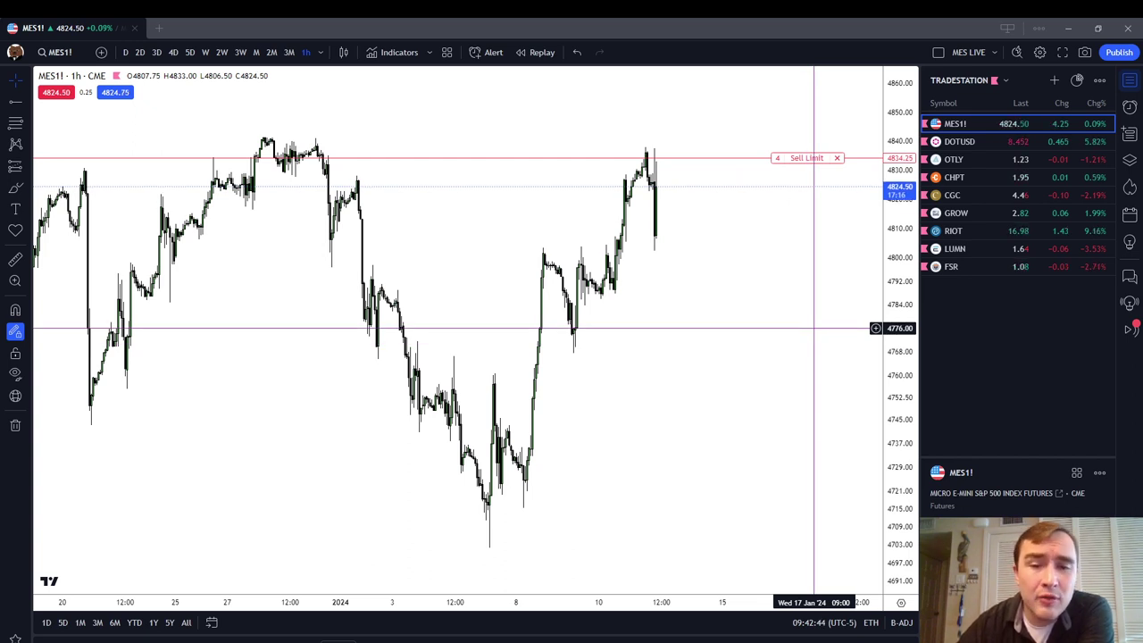
pyautogui.scroll(1, 778, 238)
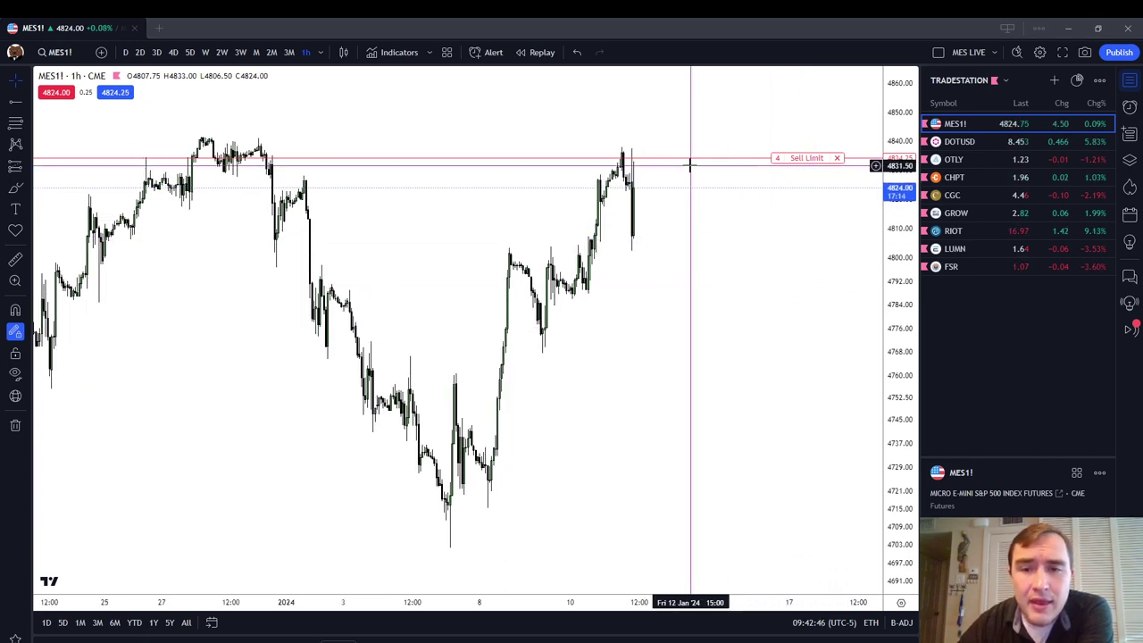
pyautogui.scroll(-1, 428, 178)
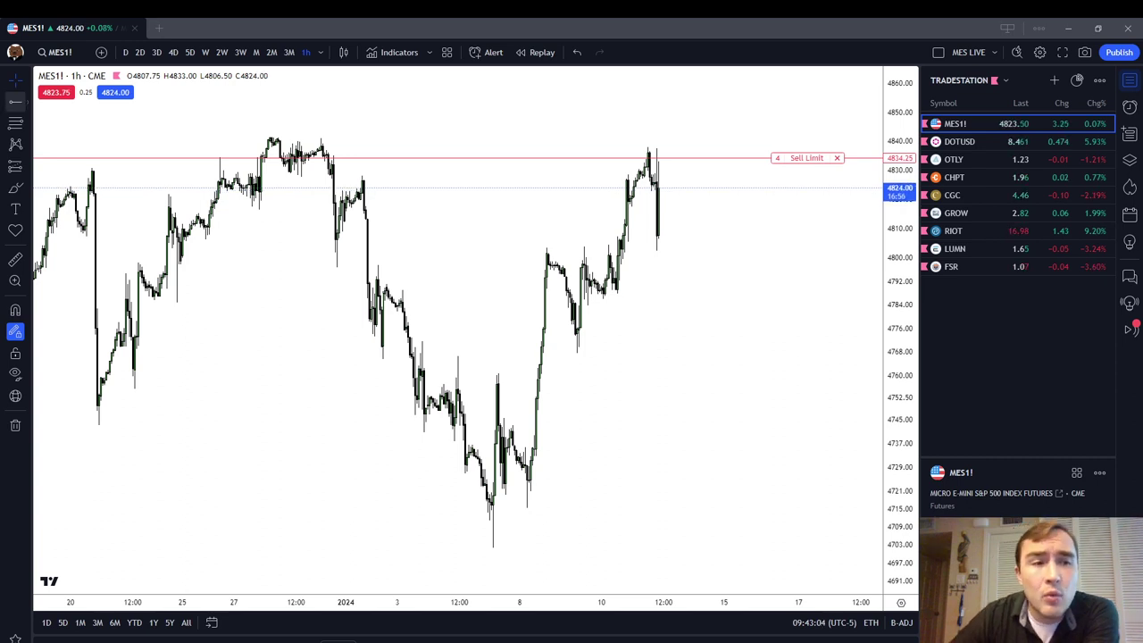
# - Brush a loop around the Dec 20 peak and a rising arc toward late-December highs, then switch to daily candles
pyautogui.scroll(2, 678, 247)
pyautogui.scroll(-2, 510, 238)
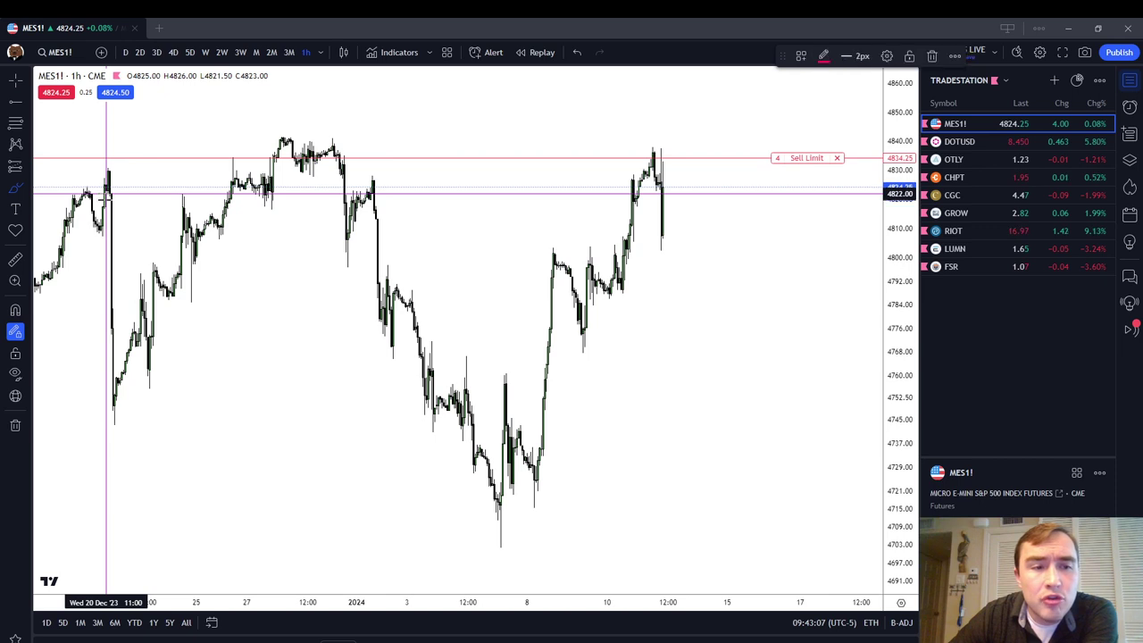
pyautogui.moveTo(107, 201)
pyautogui.mouseDown()
pyautogui.moveTo(133, 196)
pyautogui.moveTo(105, 199)
pyautogui.mouseUp()
pyautogui.moveTo(168, 227)
pyautogui.mouseDown()
pyautogui.moveTo(204, 183)
pyautogui.moveTo(225, 202)
pyautogui.mouseUp()
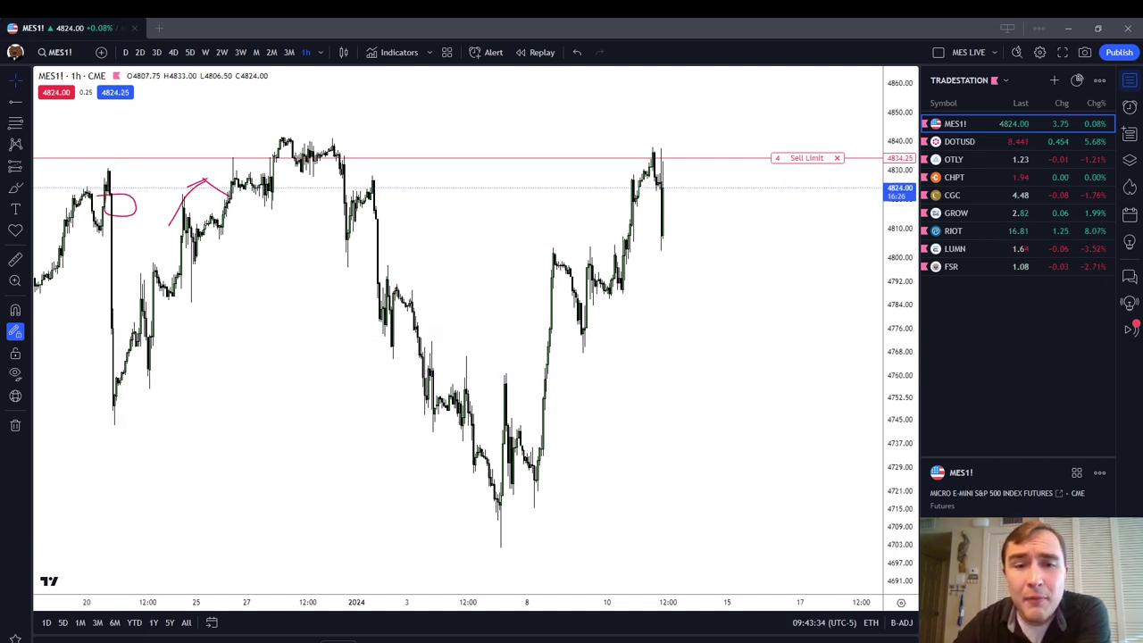
pyautogui.click(126, 52)
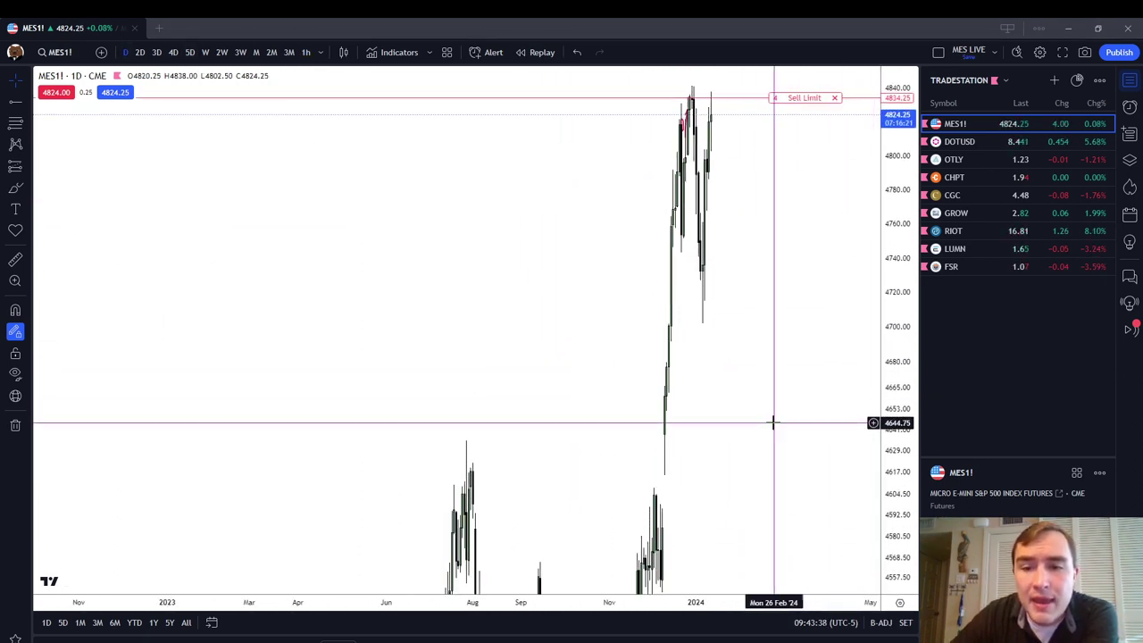
# - Circle the mid-December candle near 4690, then pan back and circle the November candle near 4480
pyautogui.moveTo(544, 297); pyautogui.dragTo(574, 306)
pyautogui.scroll(2, 563, 464)
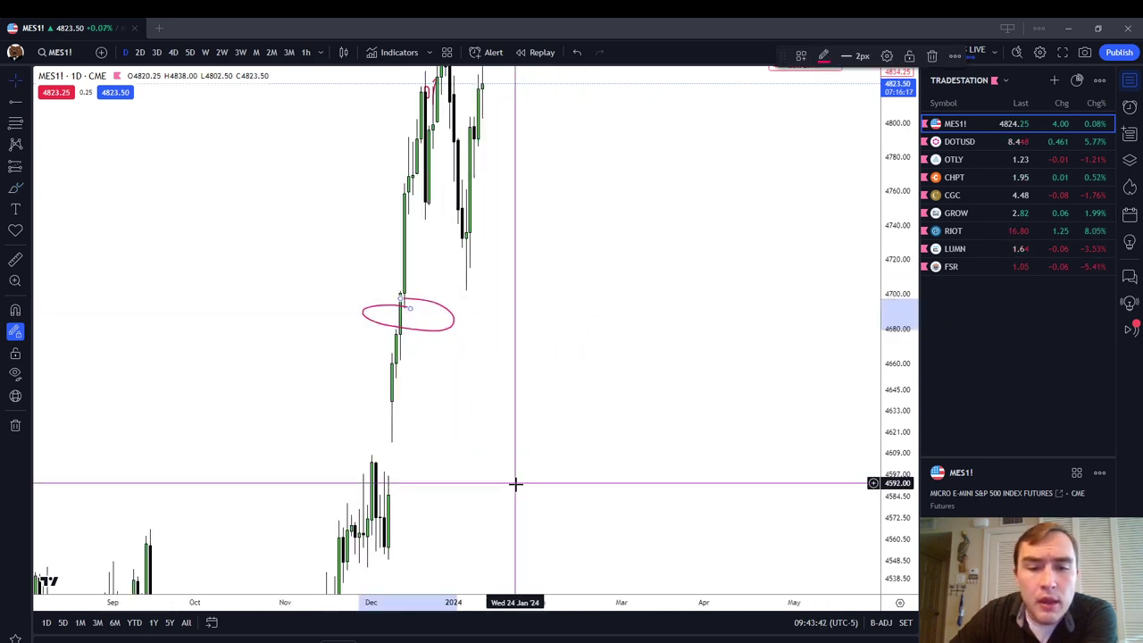
pyautogui.moveTo(515, 482); pyautogui.dragTo(681, 206)
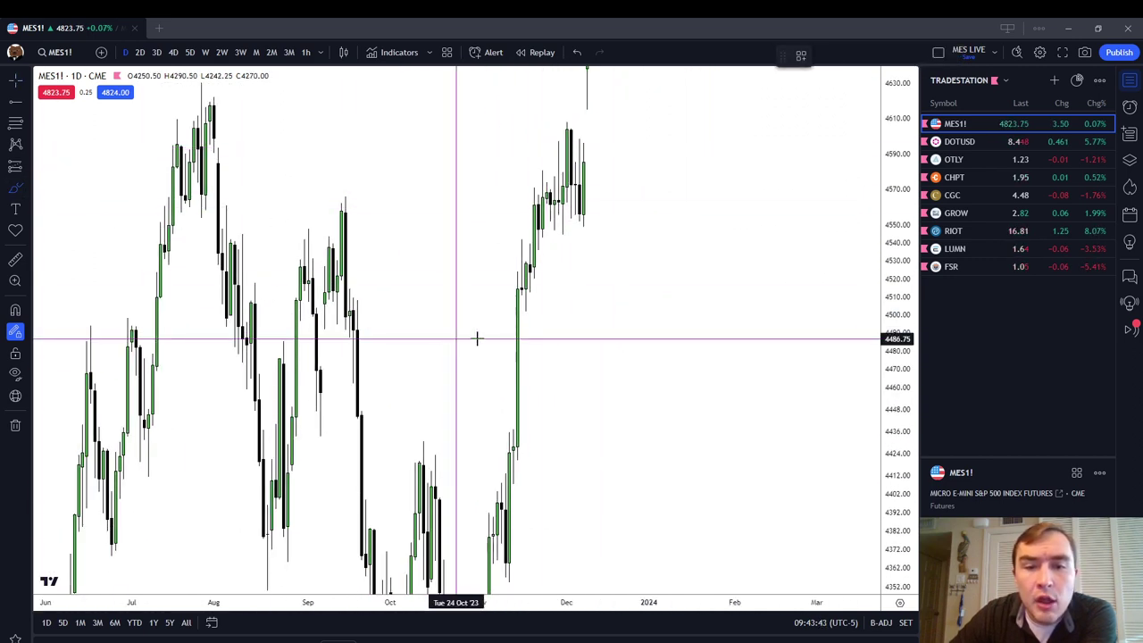
pyautogui.moveTo(524, 318)
pyautogui.mouseDown()
pyautogui.moveTo(541, 385)
pyautogui.moveTo(529, 321)
pyautogui.mouseUp()
pyautogui.scroll(-4, 911, 127)
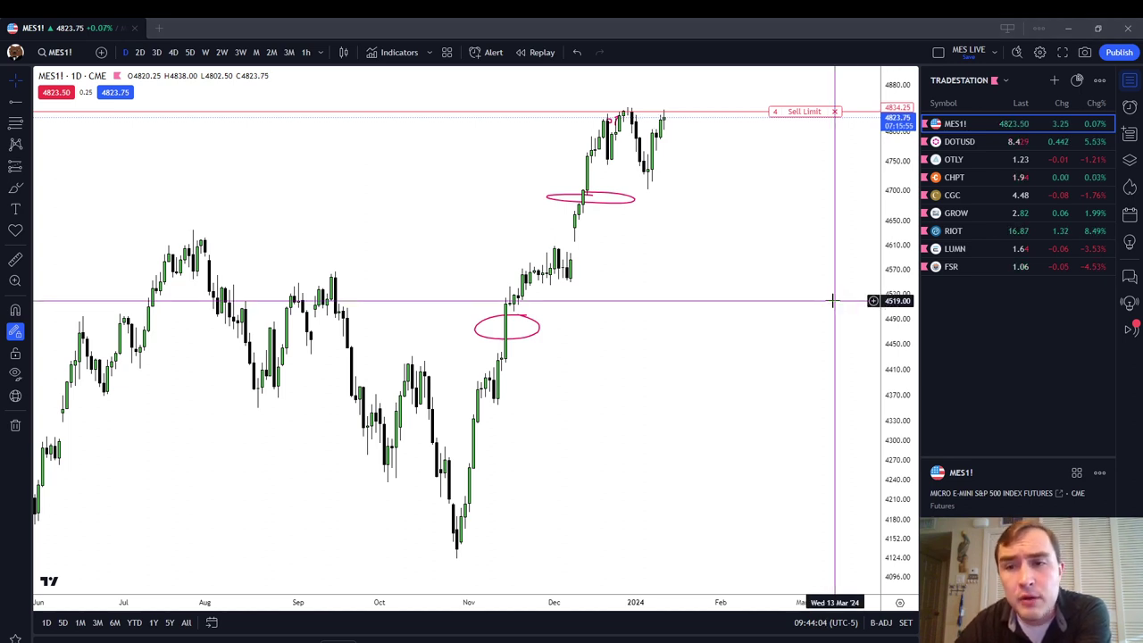
pyautogui.scroll(3, 826, 290)
# - Remove all drawings from the daily chart and reposition it so the 4834.25 Sell Limit line shows
pyautogui.moveTo(775, 254); pyautogui.dragTo(760, 383)
pyautogui.rightClick(760, 383)
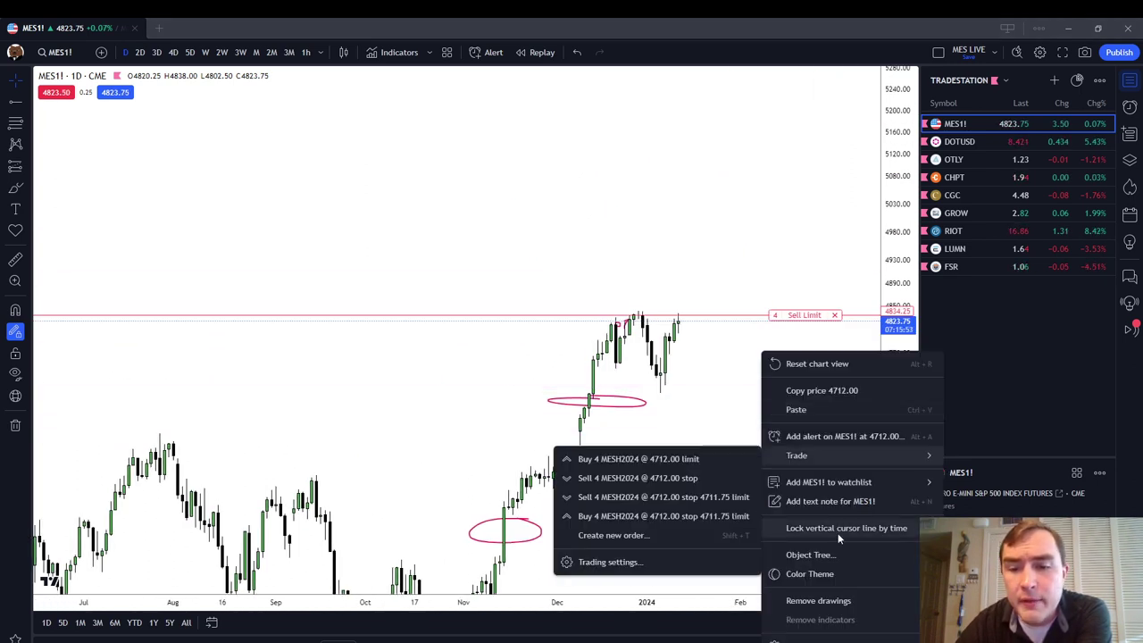
pyautogui.click(803, 599)
pyautogui.moveTo(791, 518); pyautogui.dragTo(702, 272)
pyautogui.moveTo(541, 258); pyautogui.dragTo(548, 456)
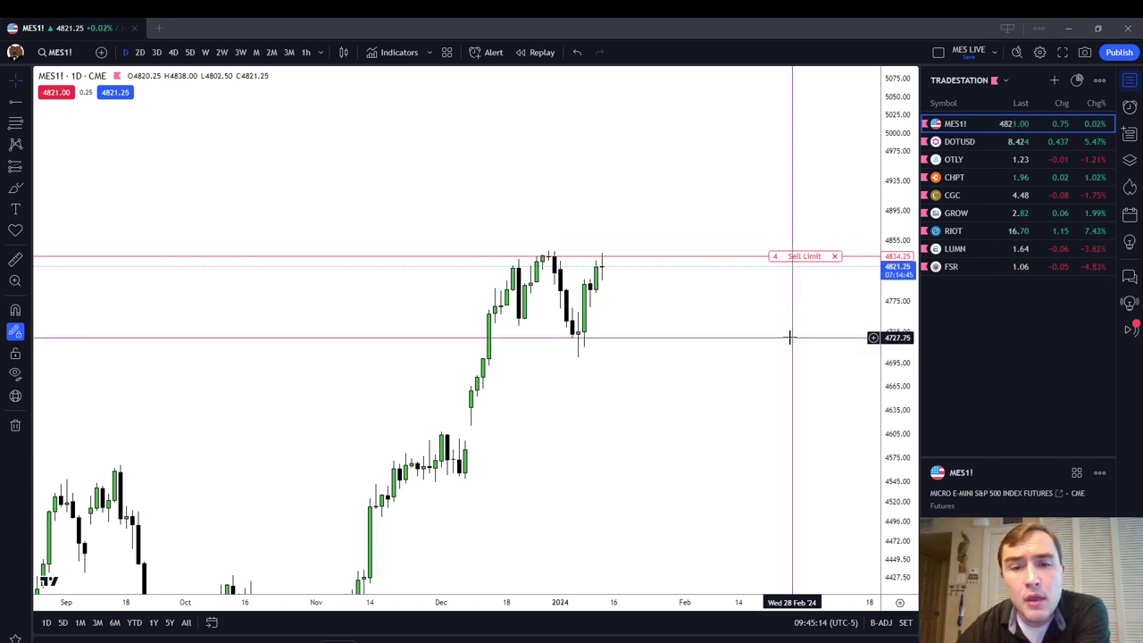
# - Switch MES1! to weekly candles and frame 2021 through early 2024 with room on the right
pyautogui.scroll(-2, 783, 336)
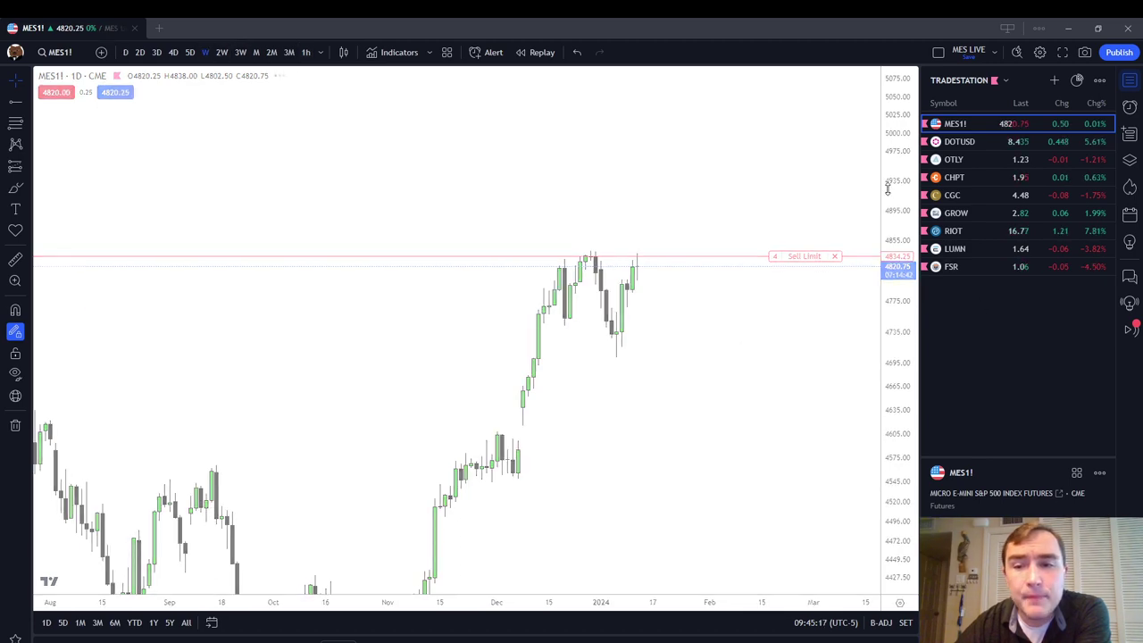
pyautogui.click(207, 53)
pyautogui.scroll(-2, 752, 361)
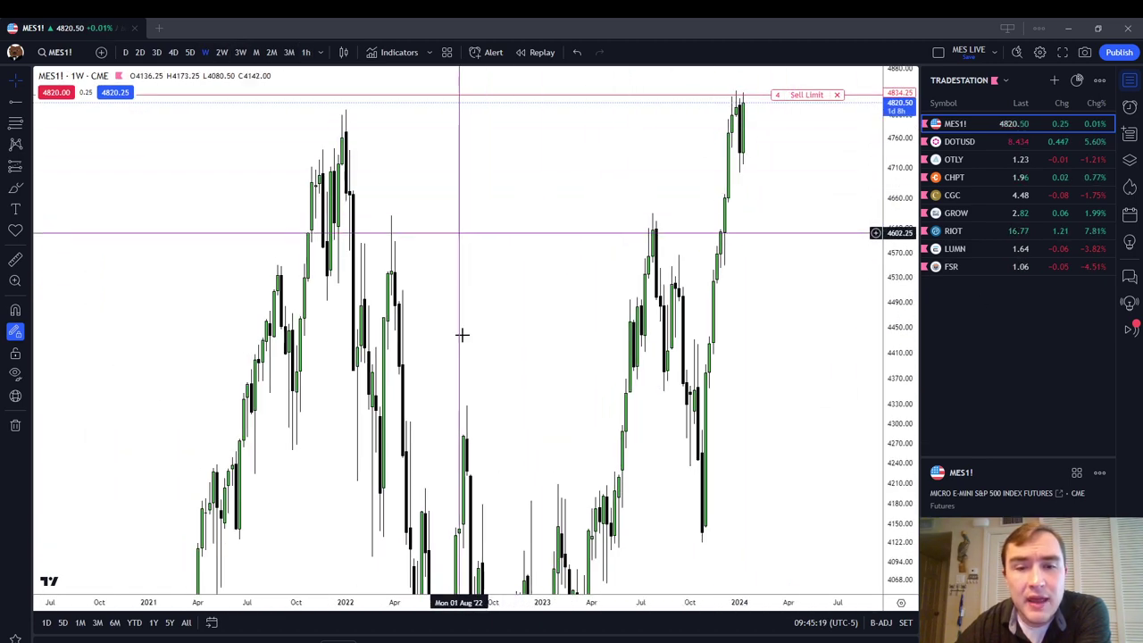
pyautogui.moveTo(773, 298); pyautogui.dragTo(593, 247)
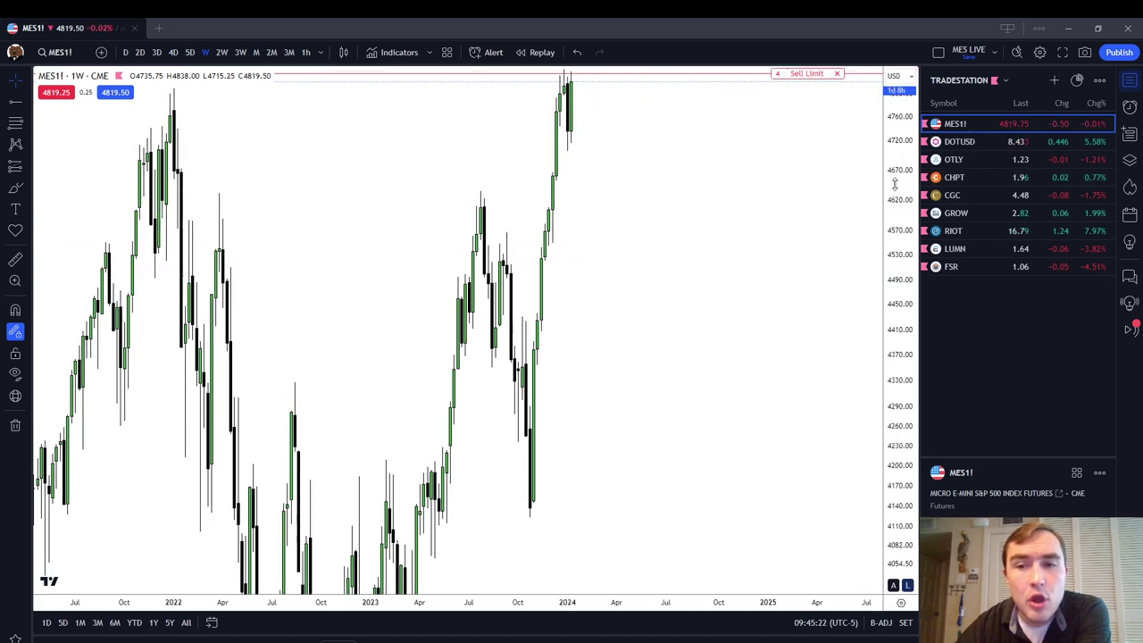
pyautogui.hscroll(-5, 444, 354)
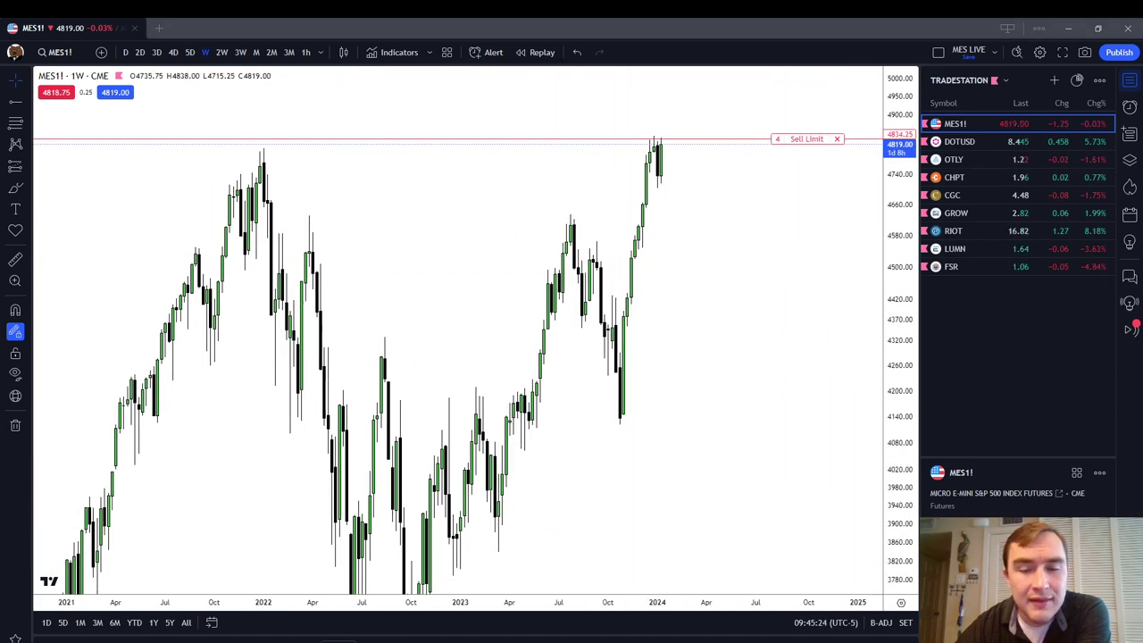